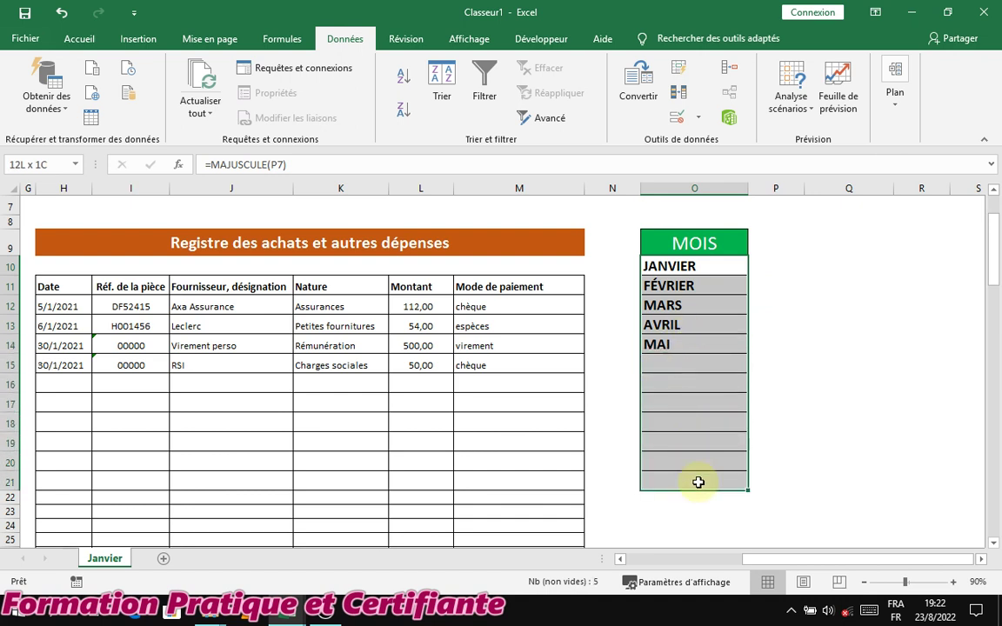
click(693, 364)
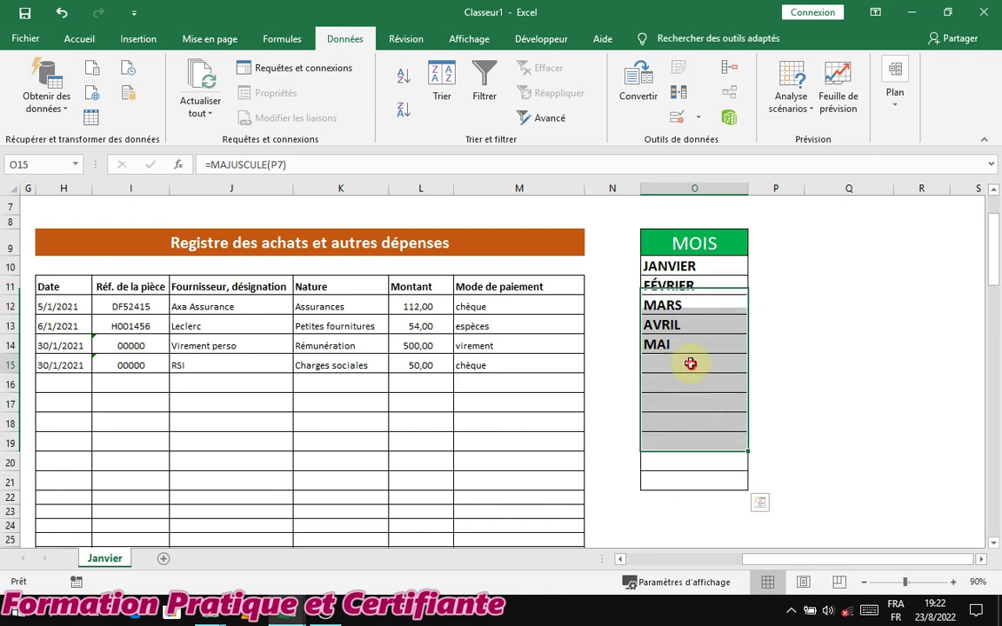
click(693, 405)
drag(695, 267, 712, 480)
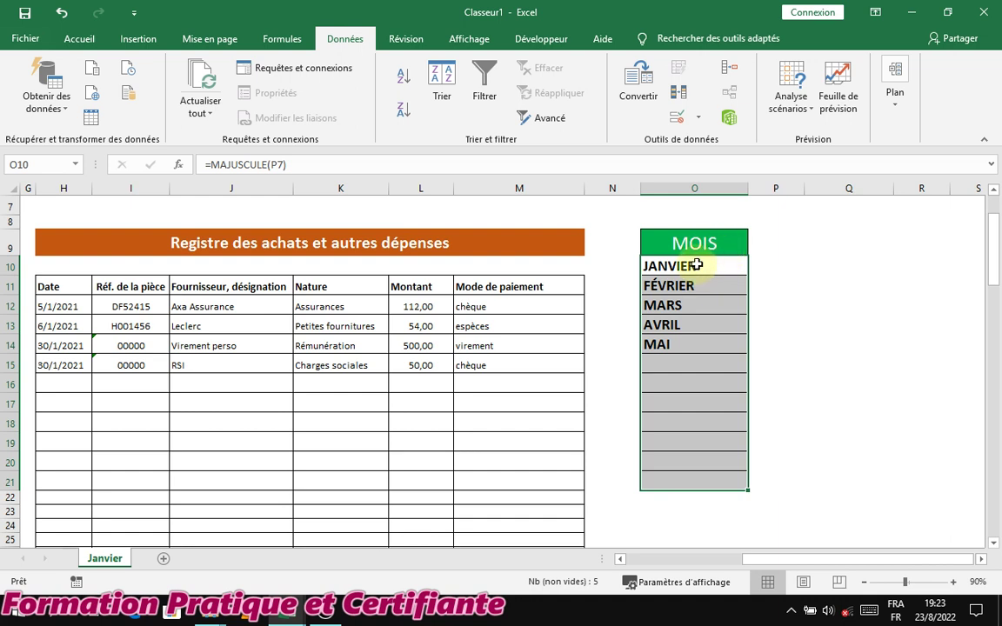
click(714, 478)
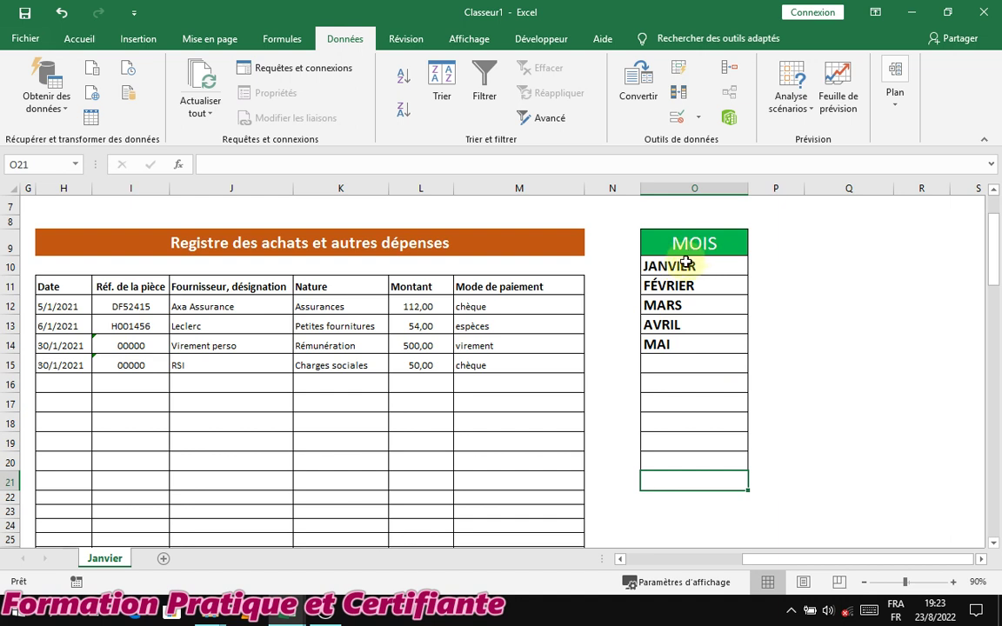
drag(686, 266, 688, 479)
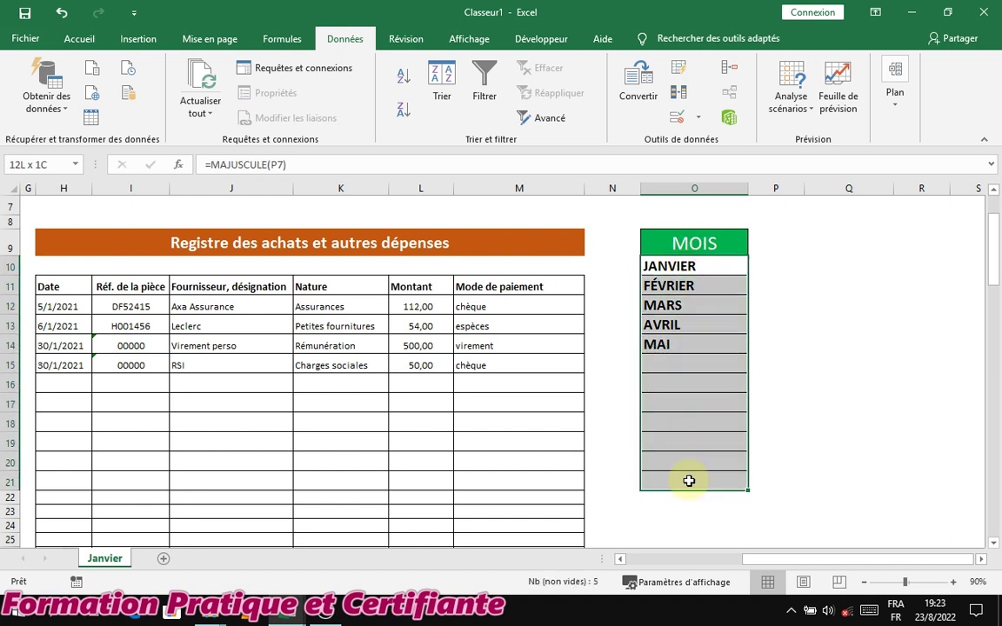
drag(682, 265, 650, 409)
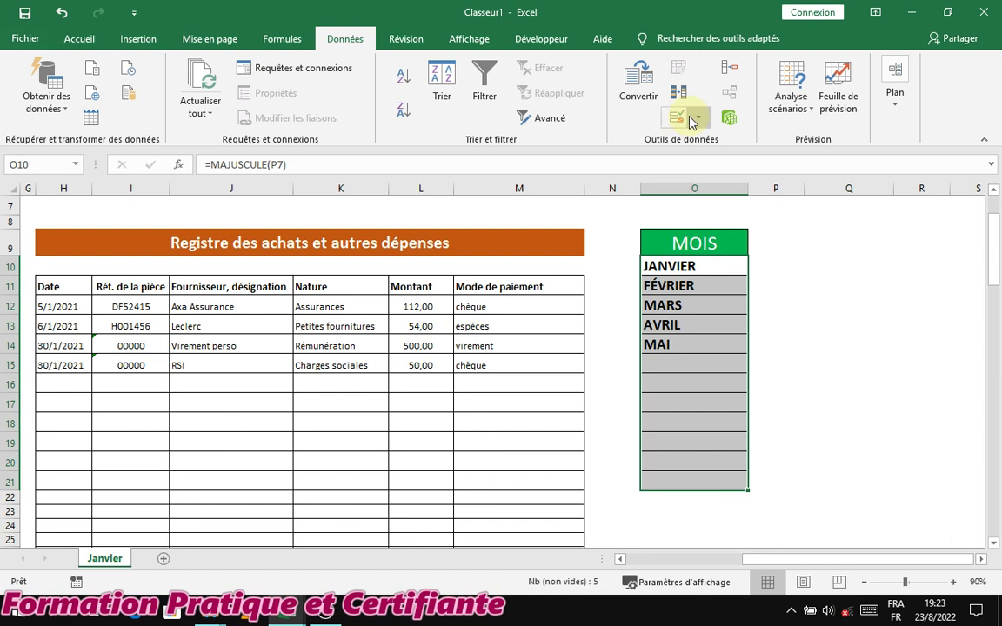
click(774, 261)
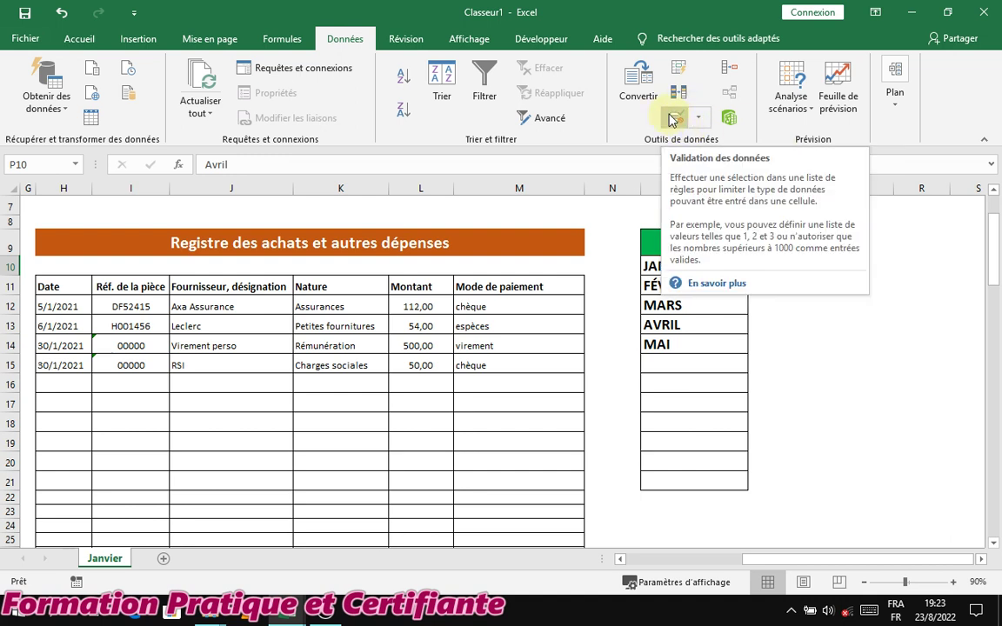
drag(686, 270, 682, 478)
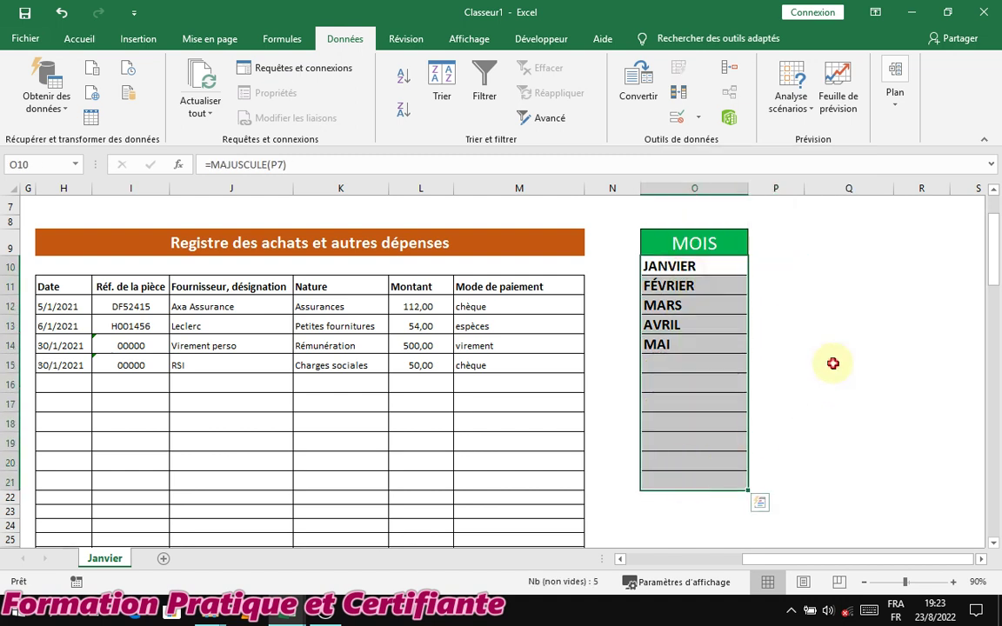
click(870, 362)
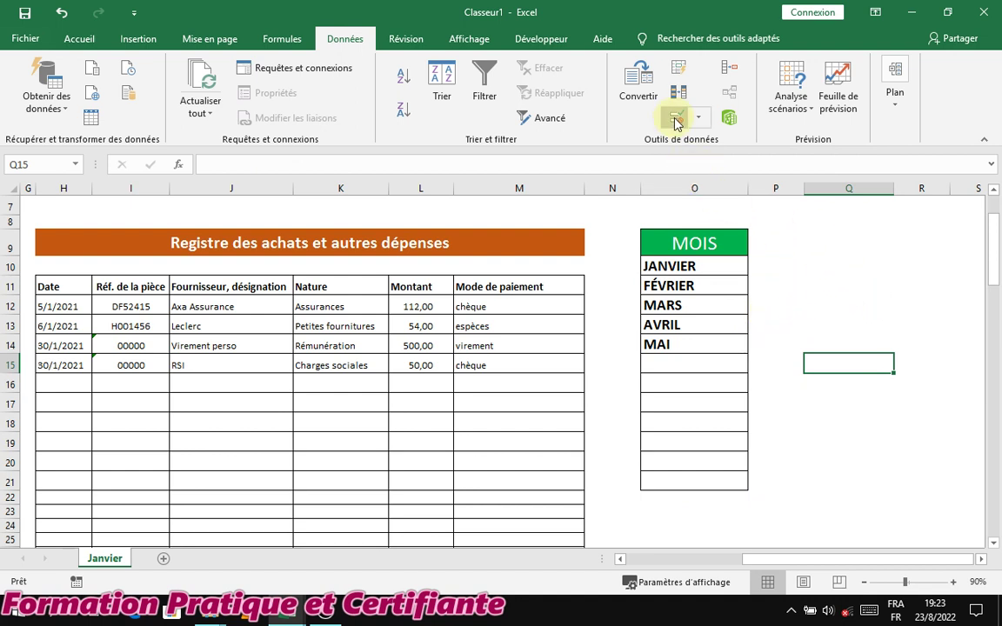
click(887, 330)
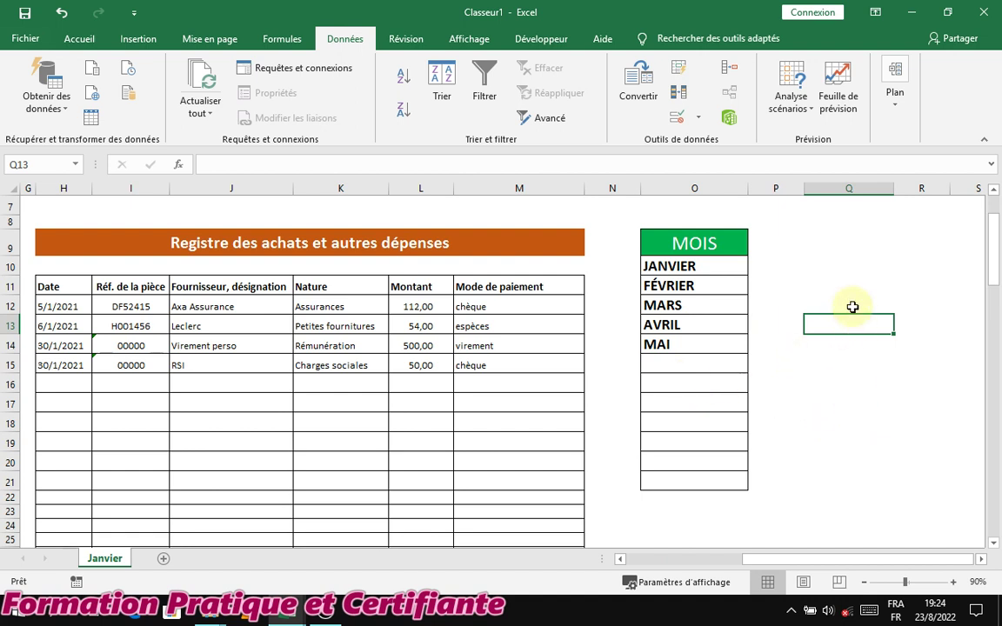
click(863, 282)
click(862, 266)
click(861, 248)
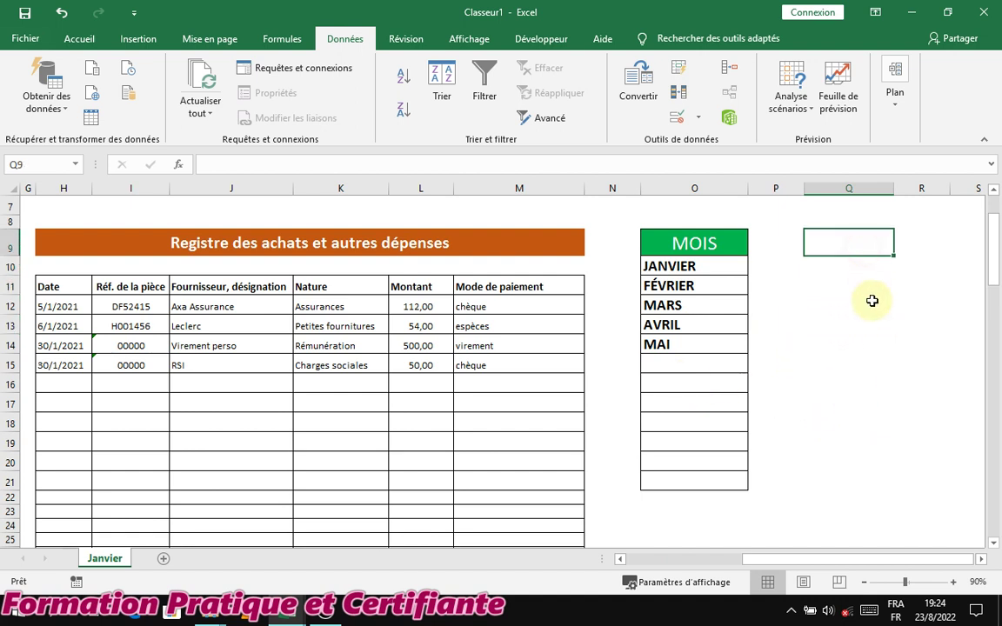
click(848, 285)
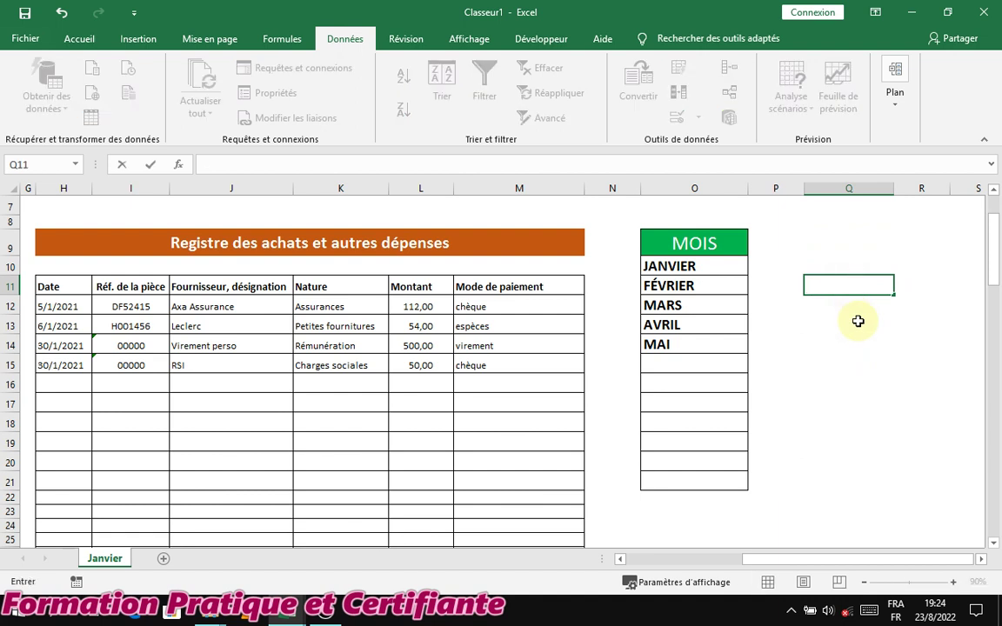
Enter the formula =NB.SI(O10:O21;O10) in cell R11 to count how often the first month occurs in the MOIS column.
click(924, 295)
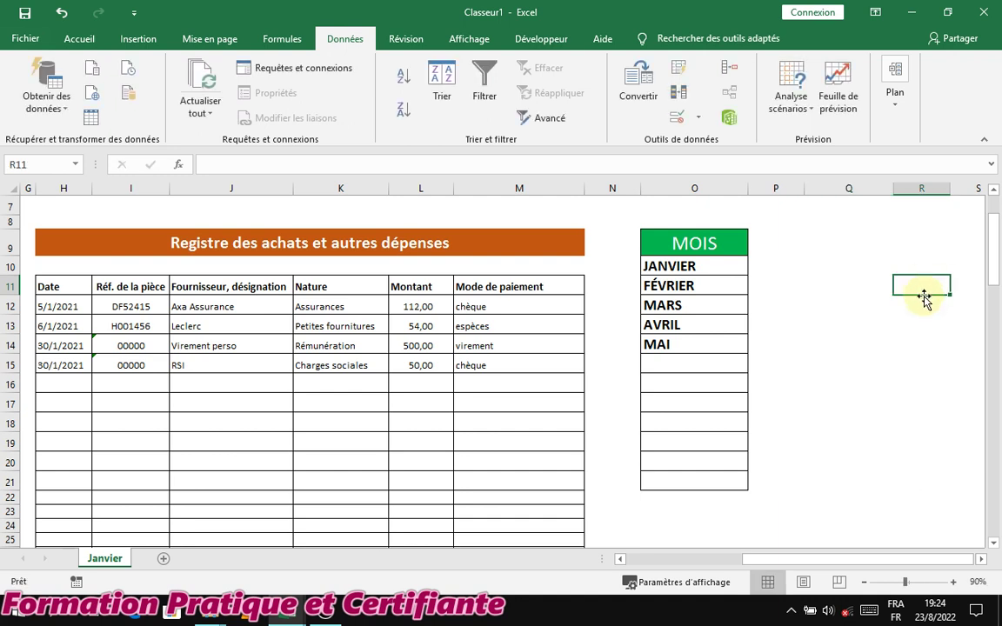
text(=)
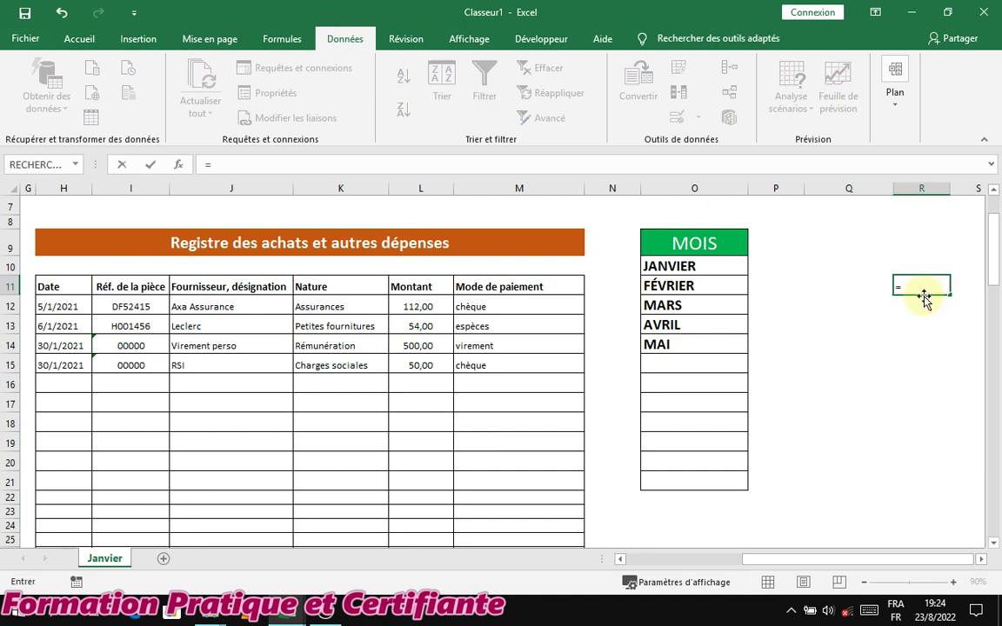
text(nb)
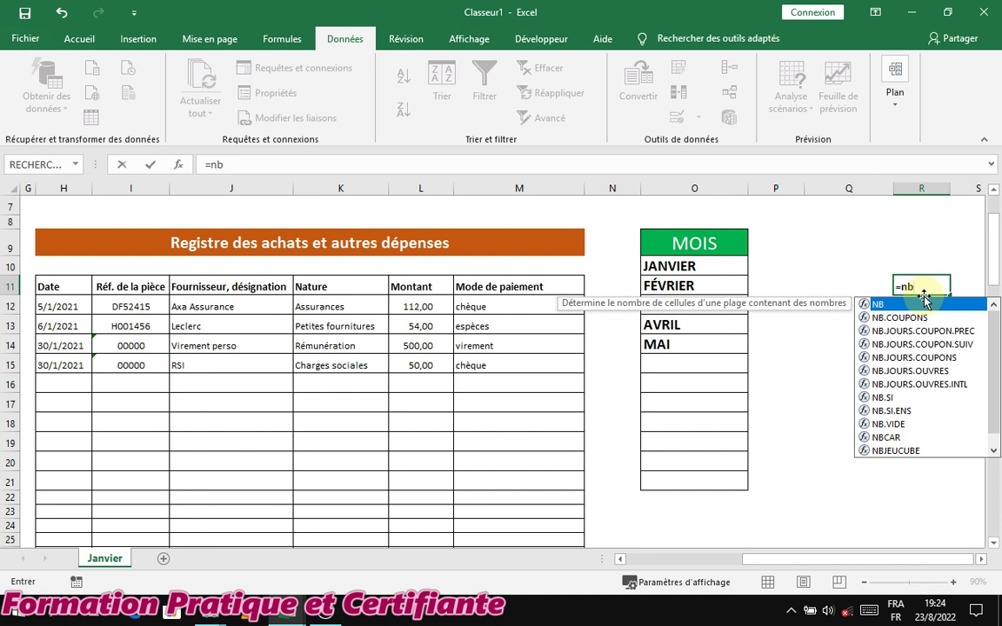
text(.si)
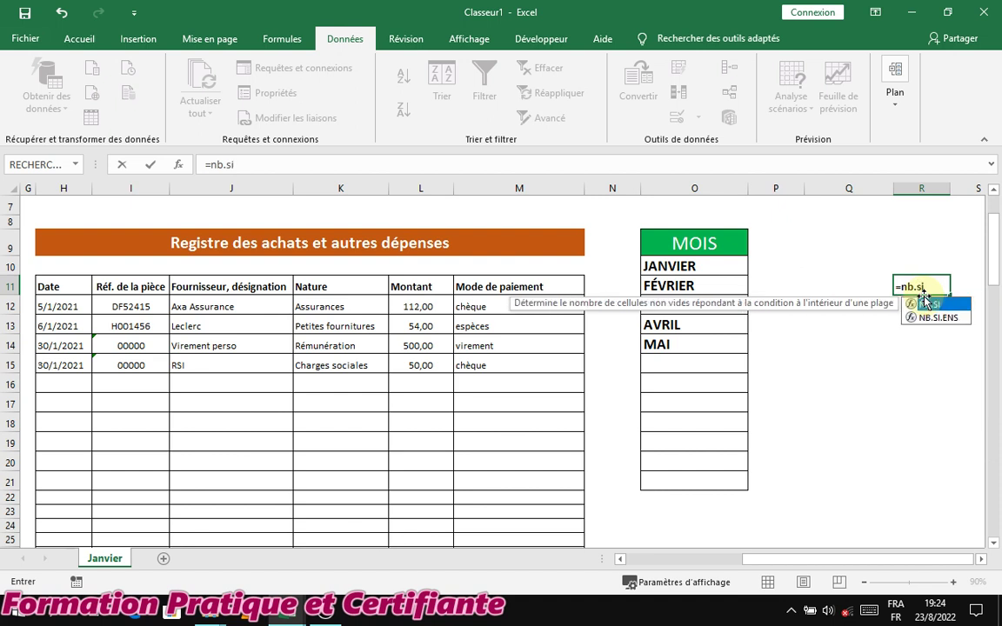
text(()
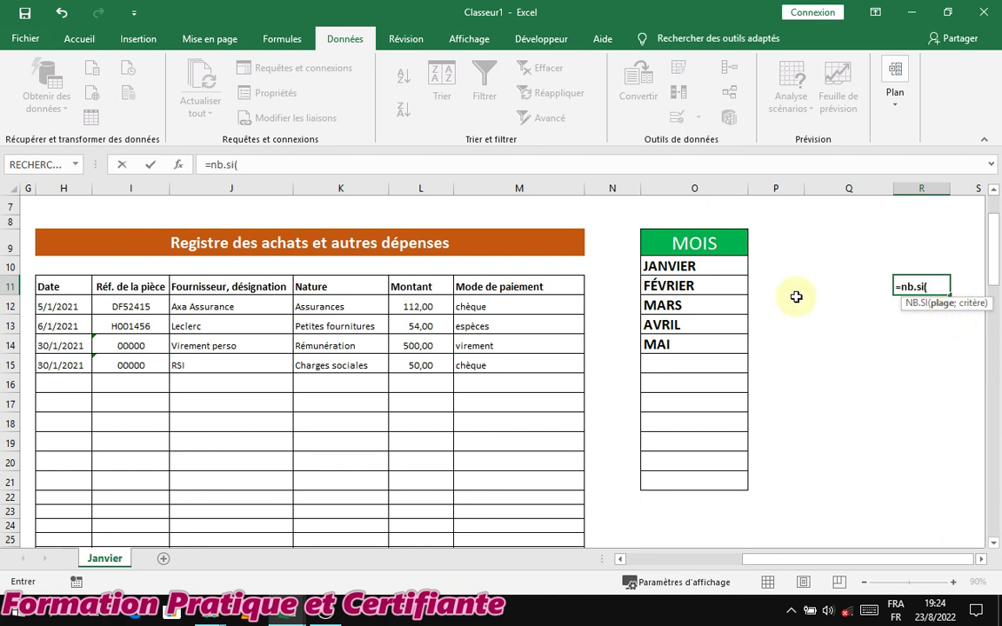
drag(698, 265, 700, 492)
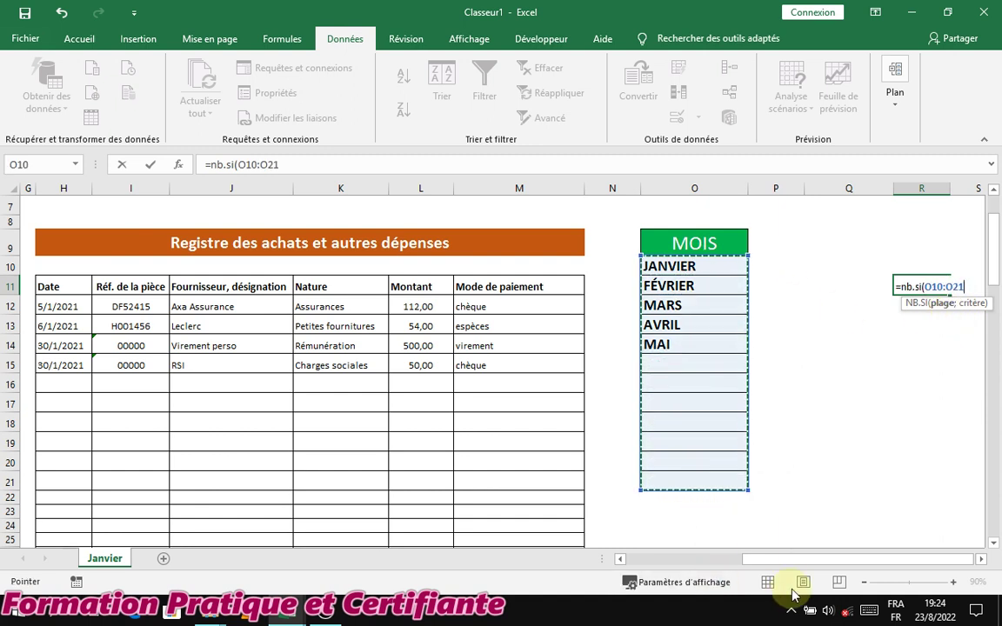
text(;)
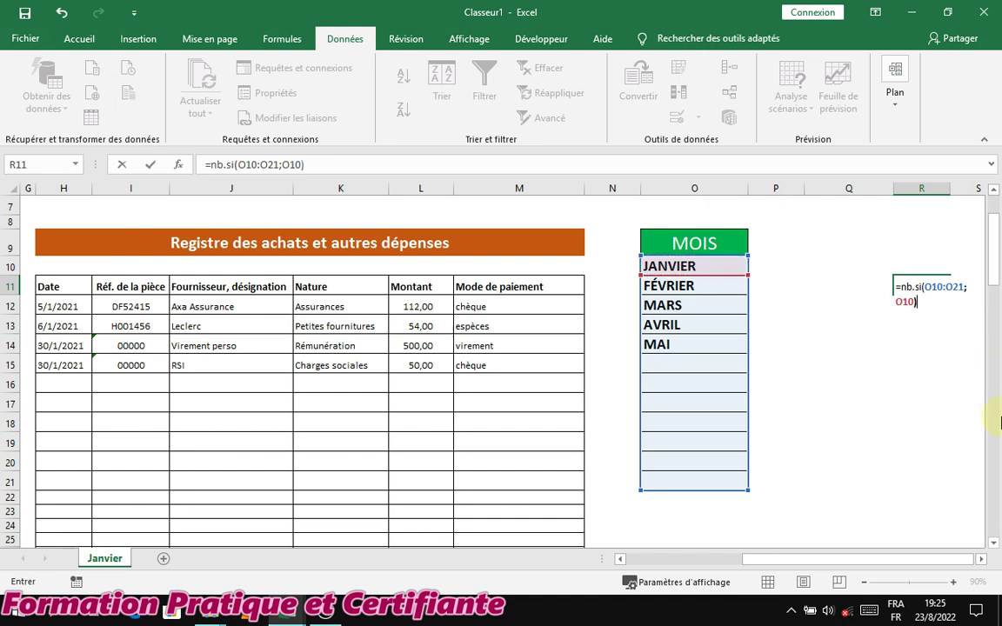
key(Return)
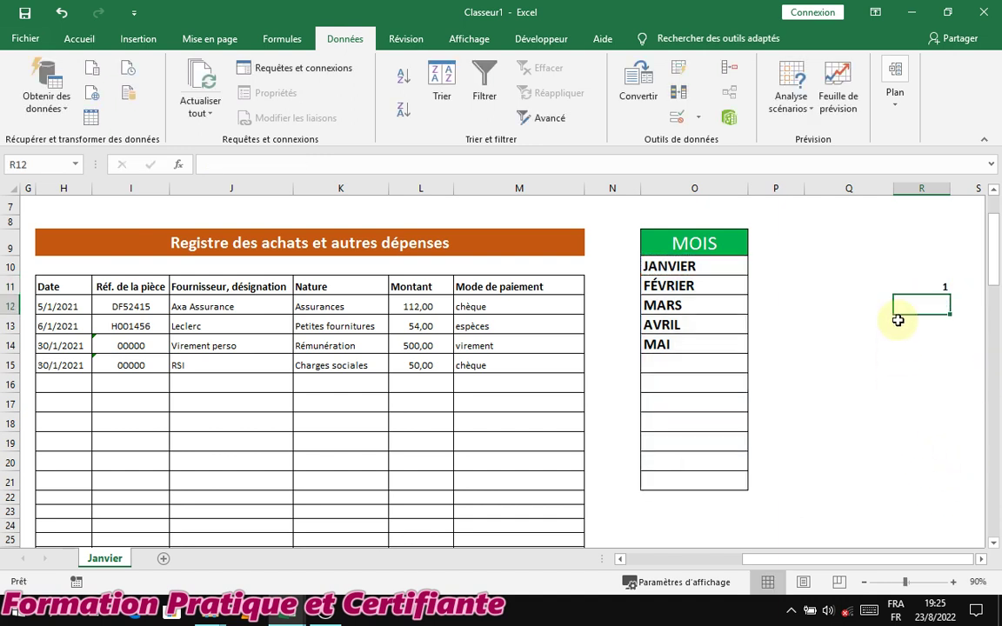
Enter JANVIER in cells O15 and O16 of the MOIS column to test the count formula with duplicates.
click(942, 286)
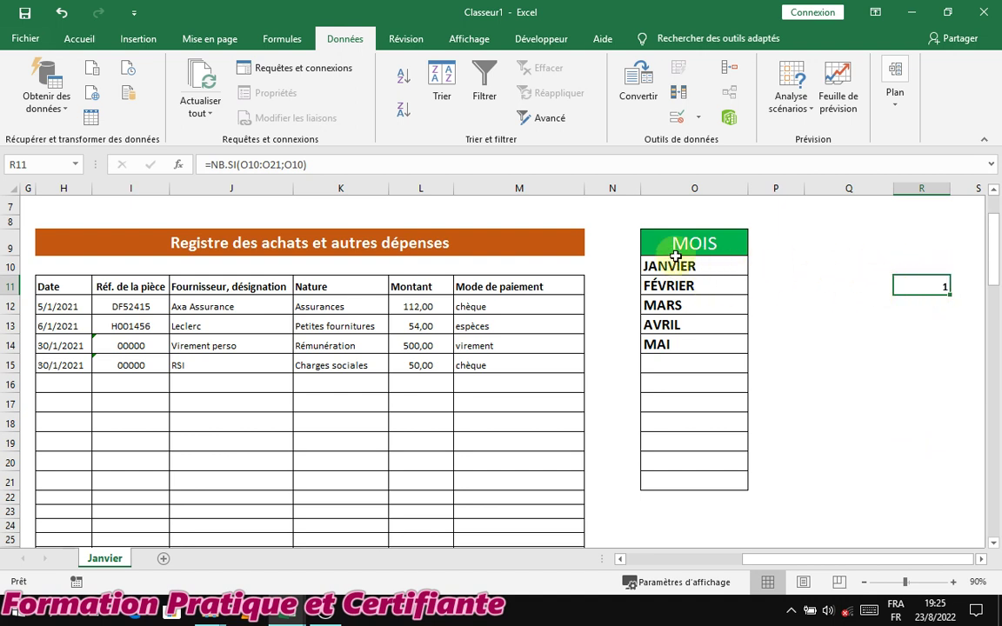
click(705, 360)
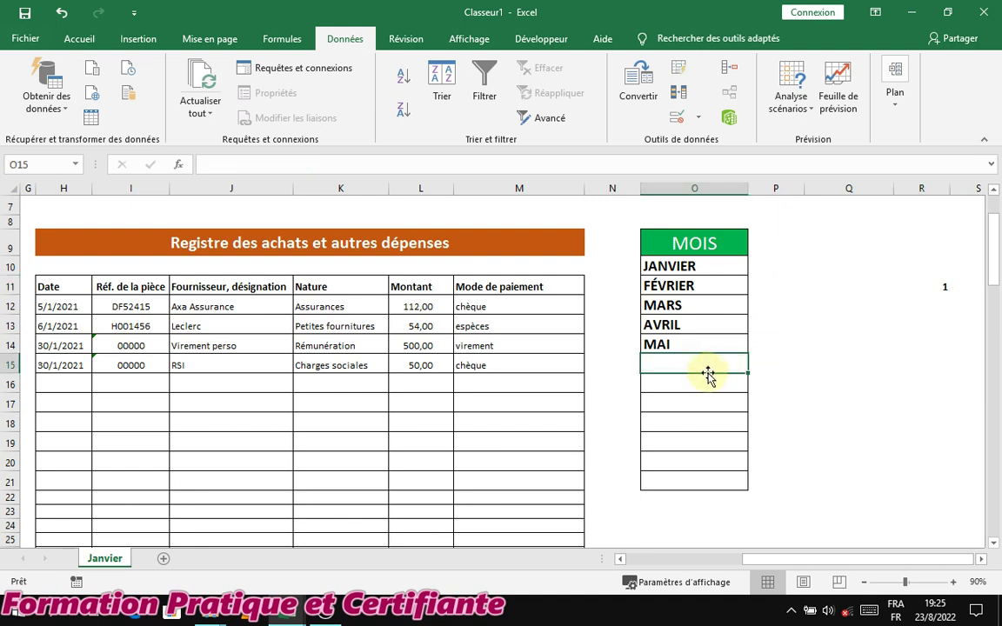
text(j)
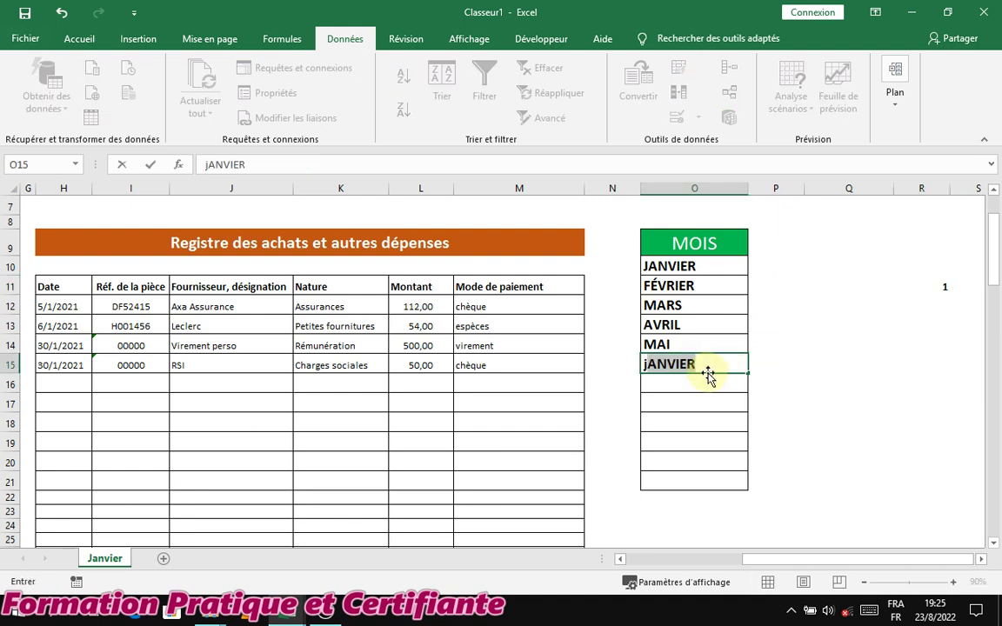
key(Return)
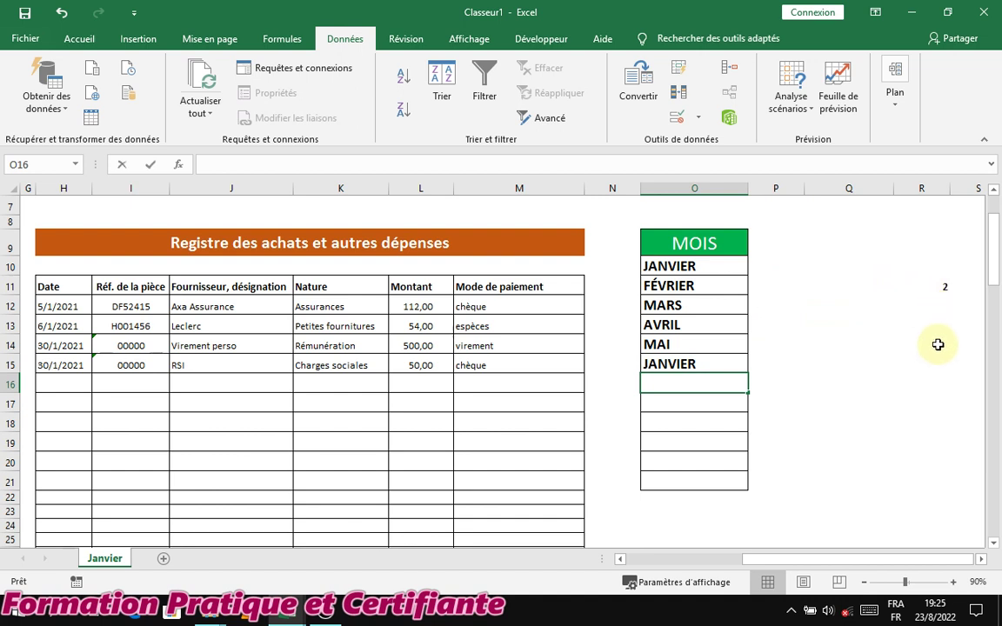
text(j)
key(Return)
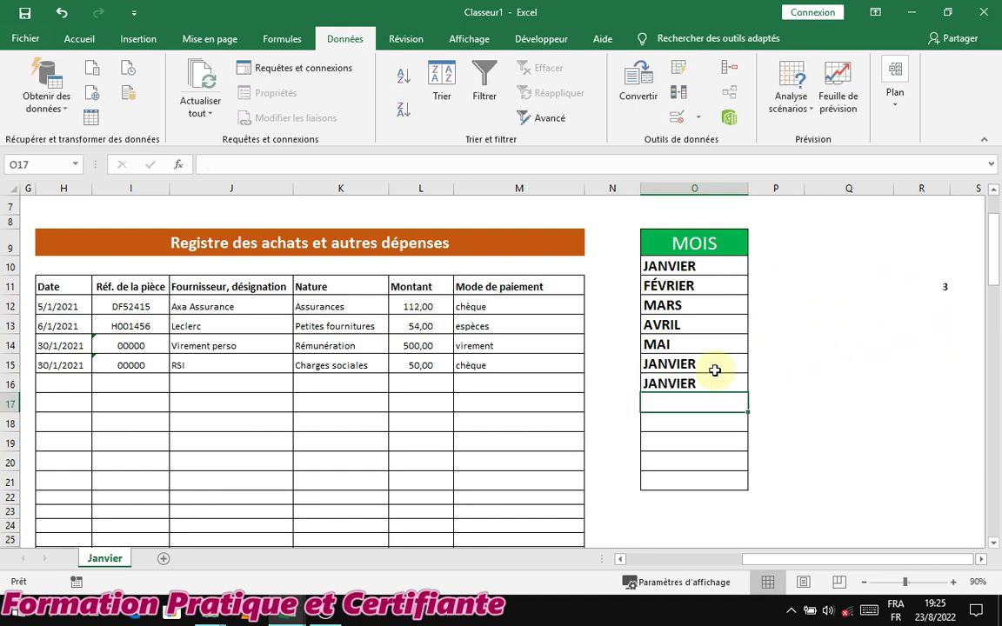
Clear the duplicate test months from O15:O16 and delete the count formula from cell R11.
drag(714, 367, 710, 385)
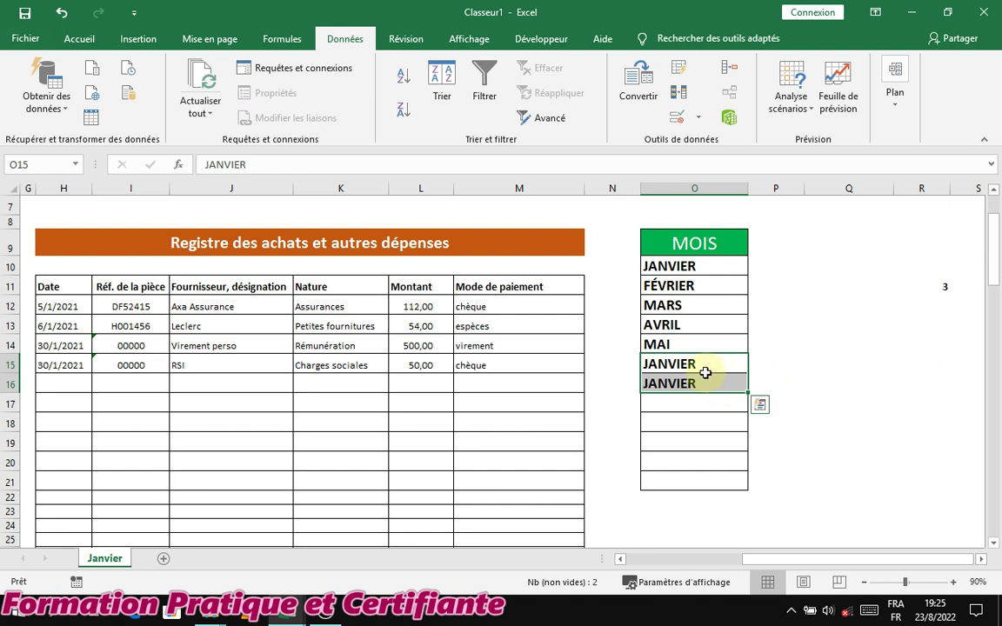
key(Delete)
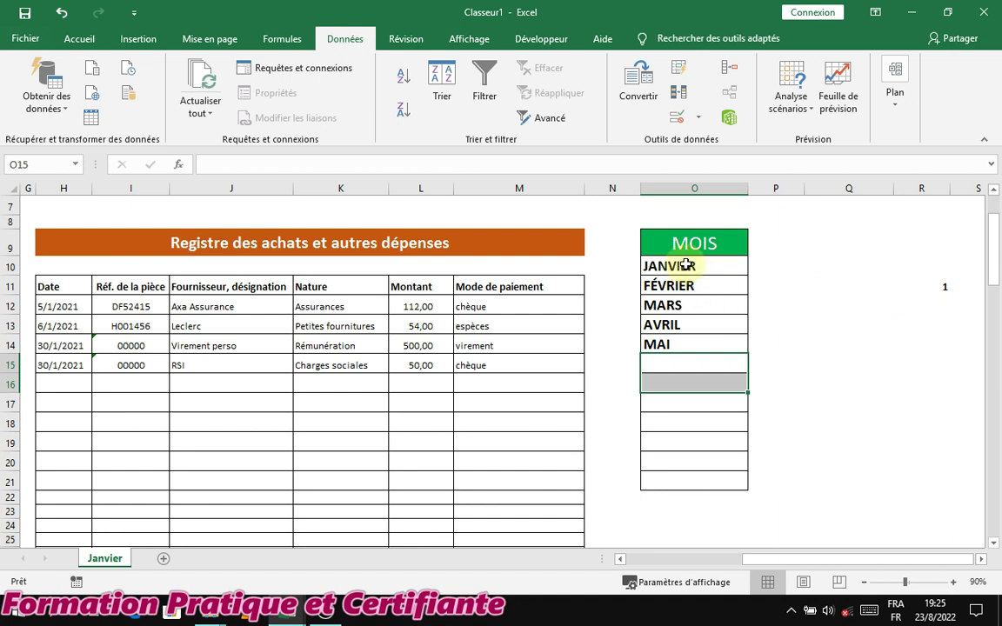
drag(686, 265, 687, 475)
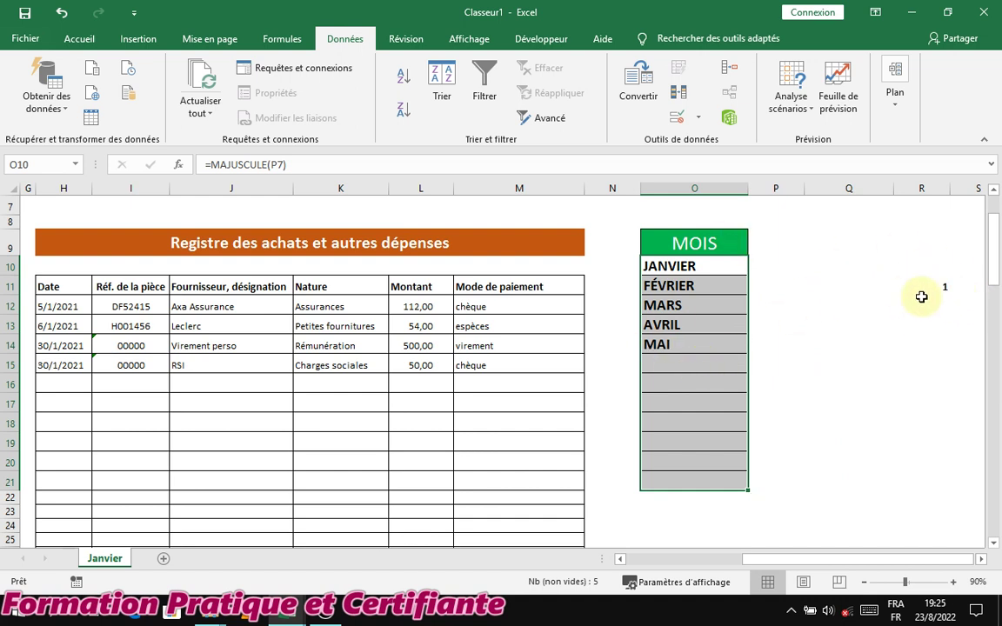
click(822, 322)
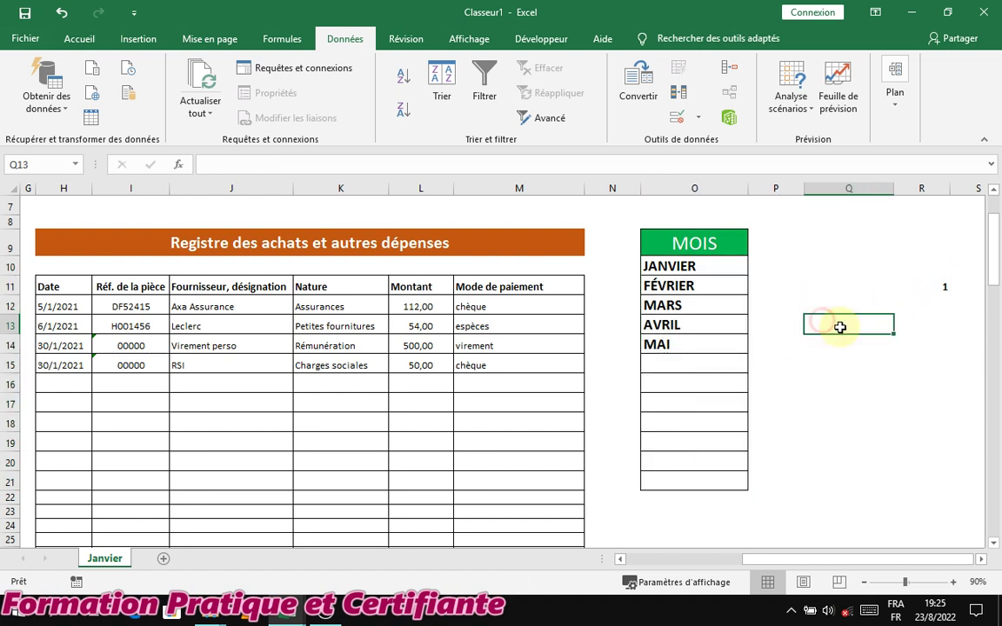
click(936, 288)
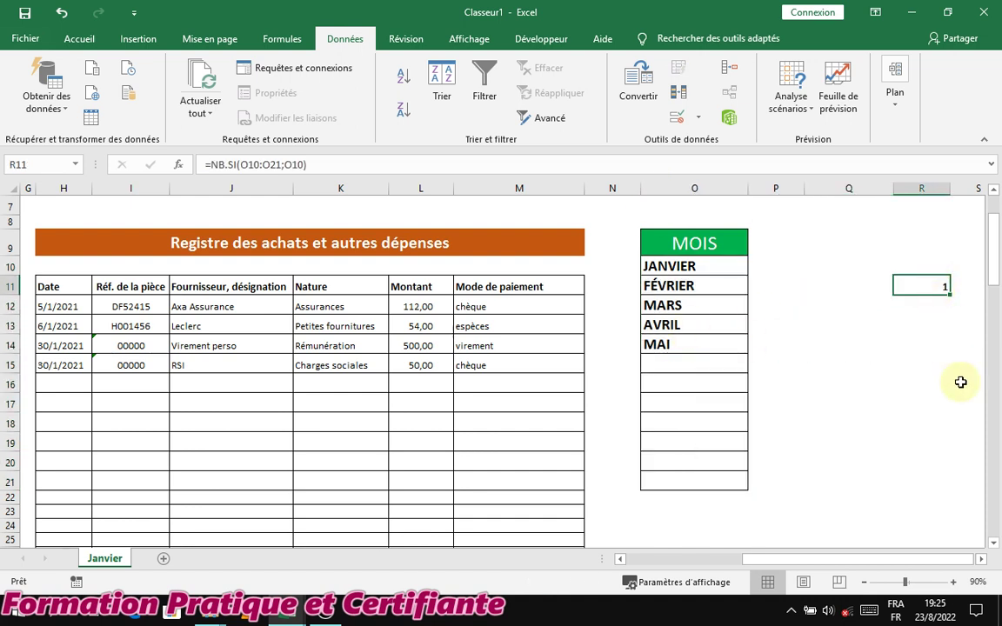
key(Delete)
click(924, 399)
Open data validation for the MOIS cells O10:O21 and set the allowed criteria to Personnalisé.
drag(676, 265, 695, 474)
click(813, 327)
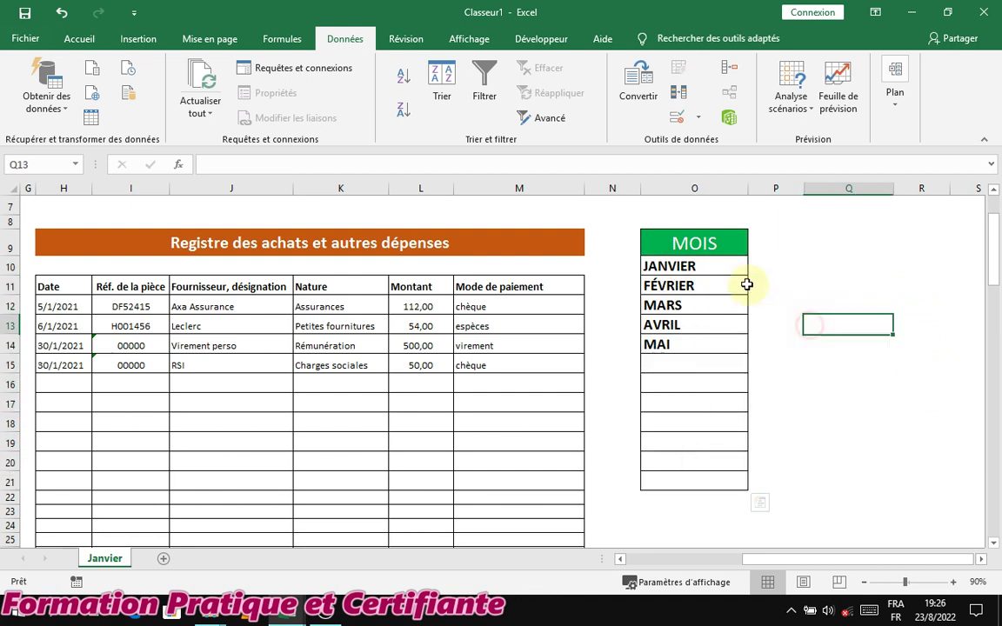
click(678, 265)
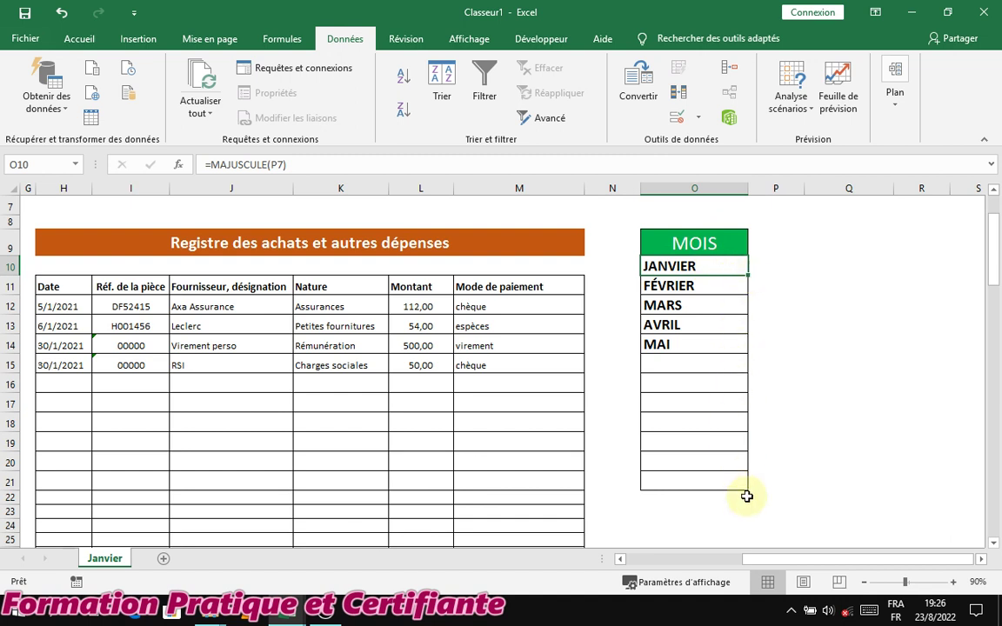
drag(686, 264, 706, 474)
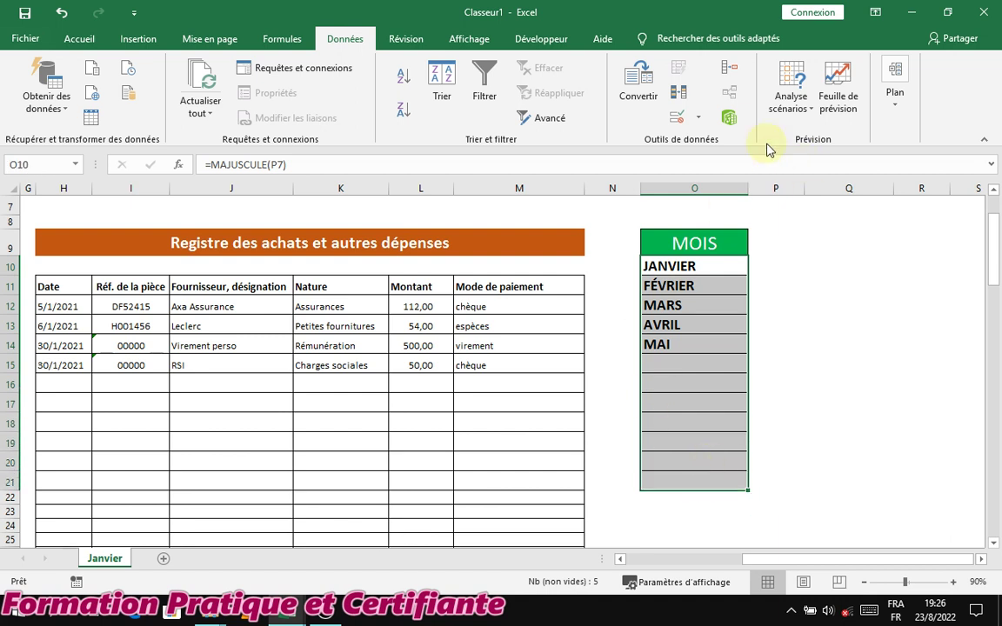
click(679, 120)
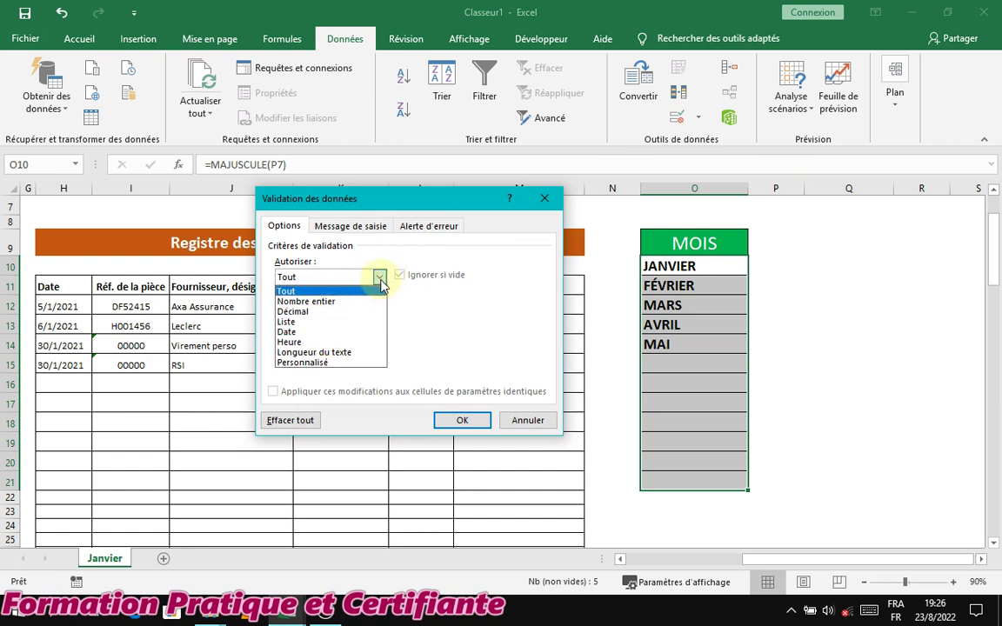
click(310, 362)
drag(412, 203, 485, 215)
click(453, 359)
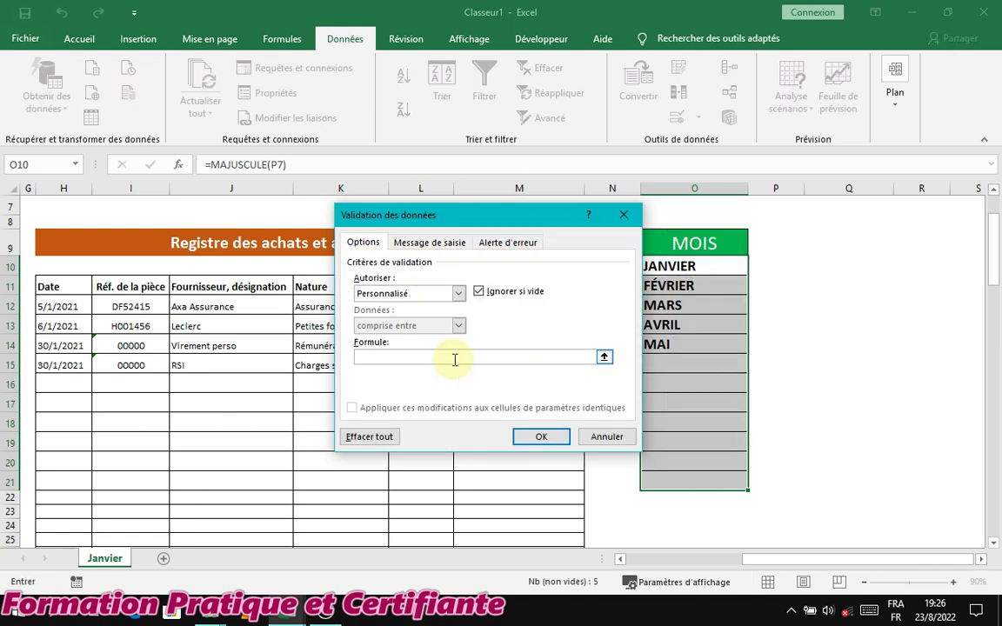
Enter the validation formula =nb.si($O$10:$O$21;O10)=1 for the MOIS cells.
text(=nb.si()
click(701, 275)
drag(701, 275, 684, 480)
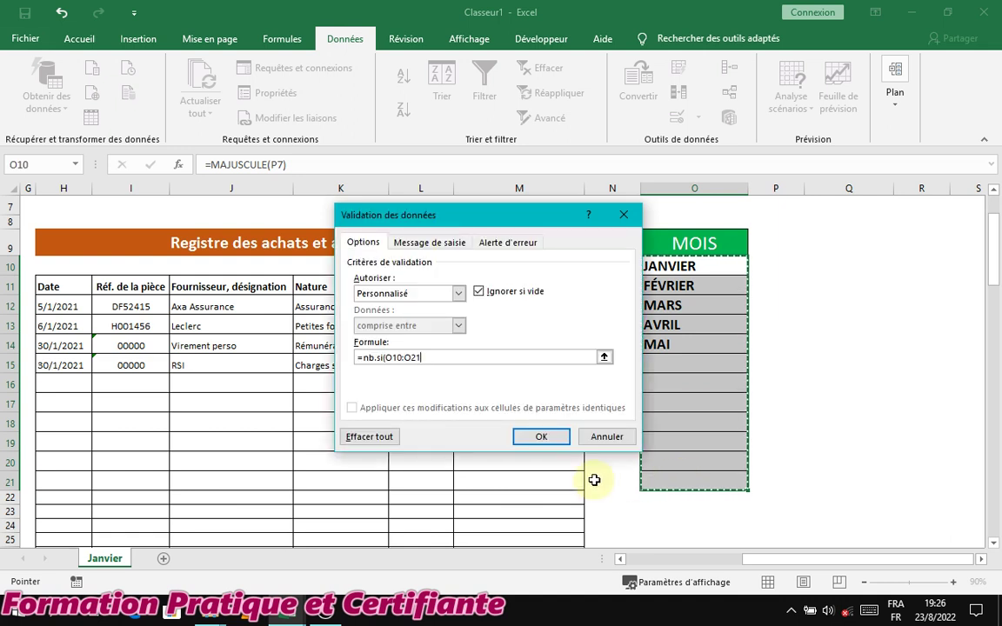
key(F4)
text(;)
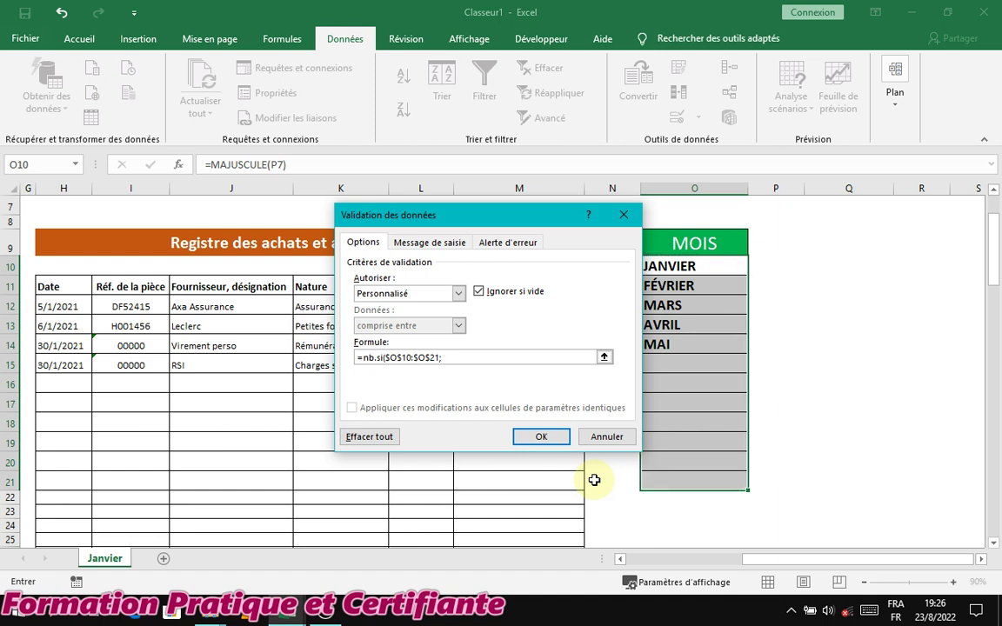
click(700, 269)
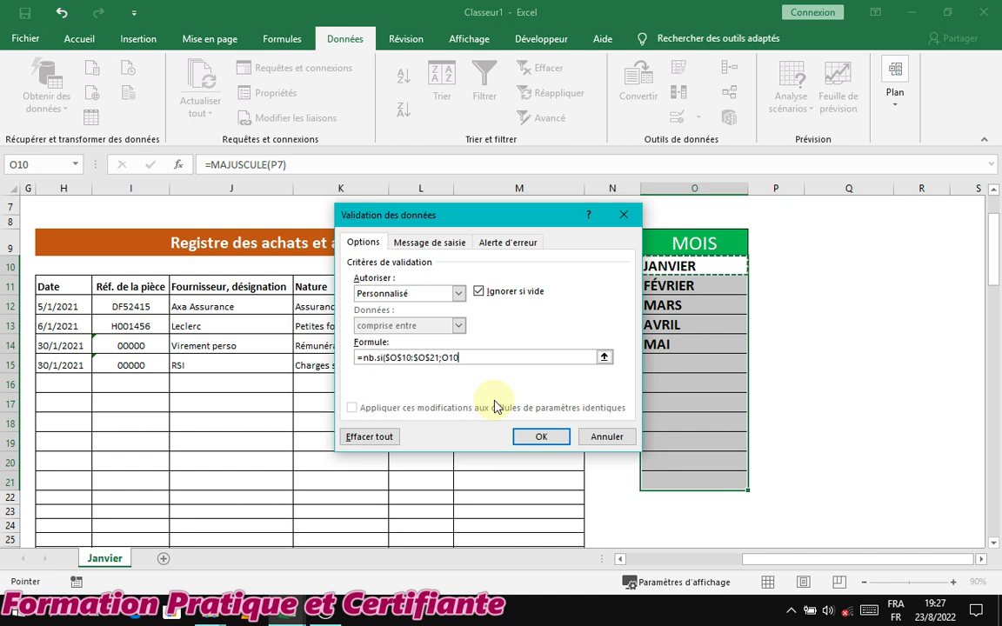
text())
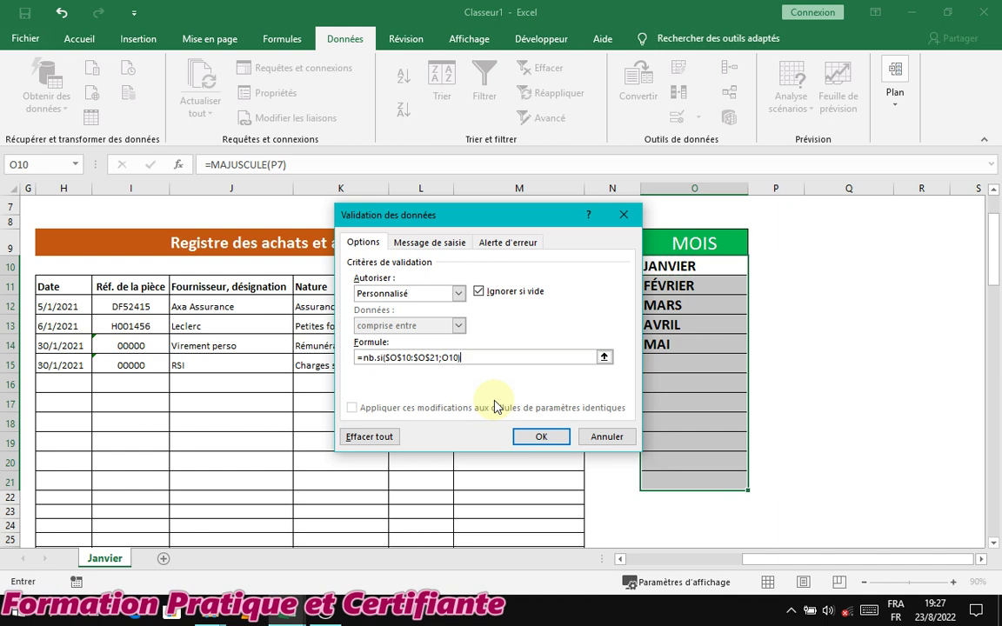
text(=1)
Set the validation's error alert style to Stop and its title to ATTENTION DOUBLON.
click(510, 242)
click(506, 313)
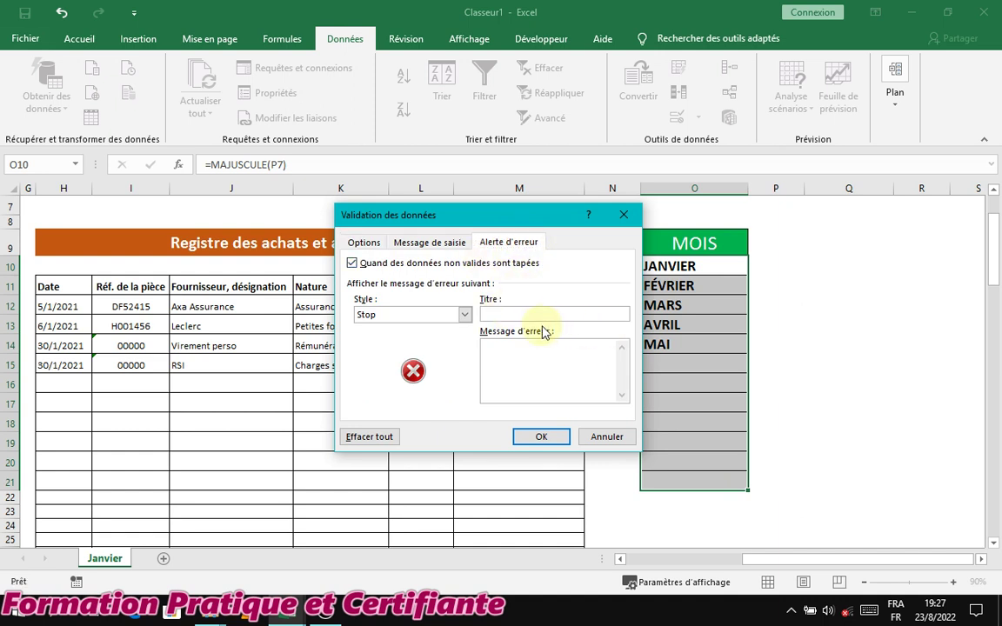
click(464, 315)
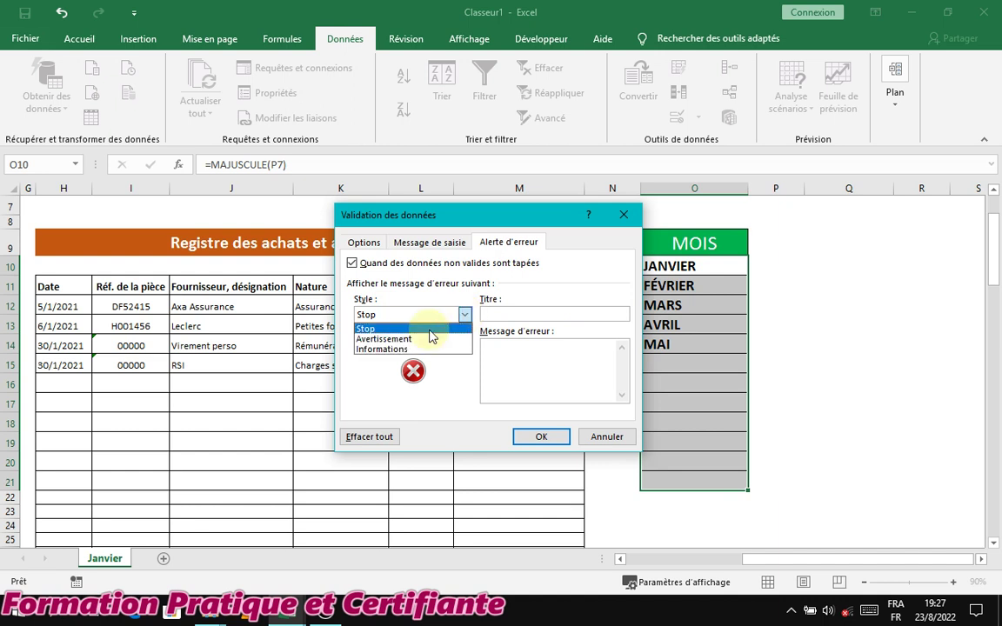
click(440, 326)
click(516, 311)
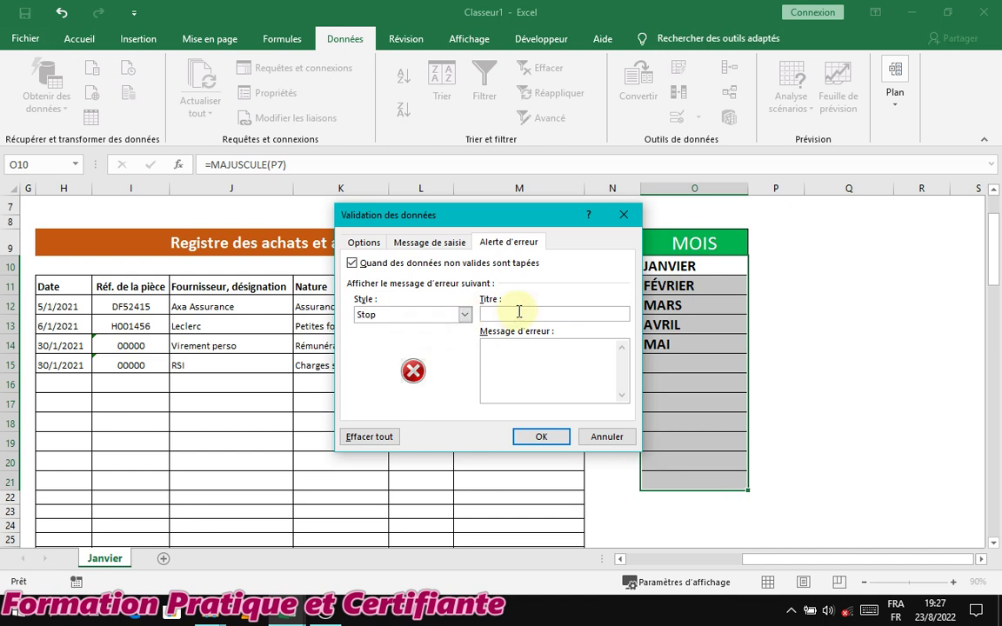
text(ATTENTION DOUBLON)
Enter "Ce mois existe déjà" as the error message and apply the validation rule.
click(520, 351)
text(CE)
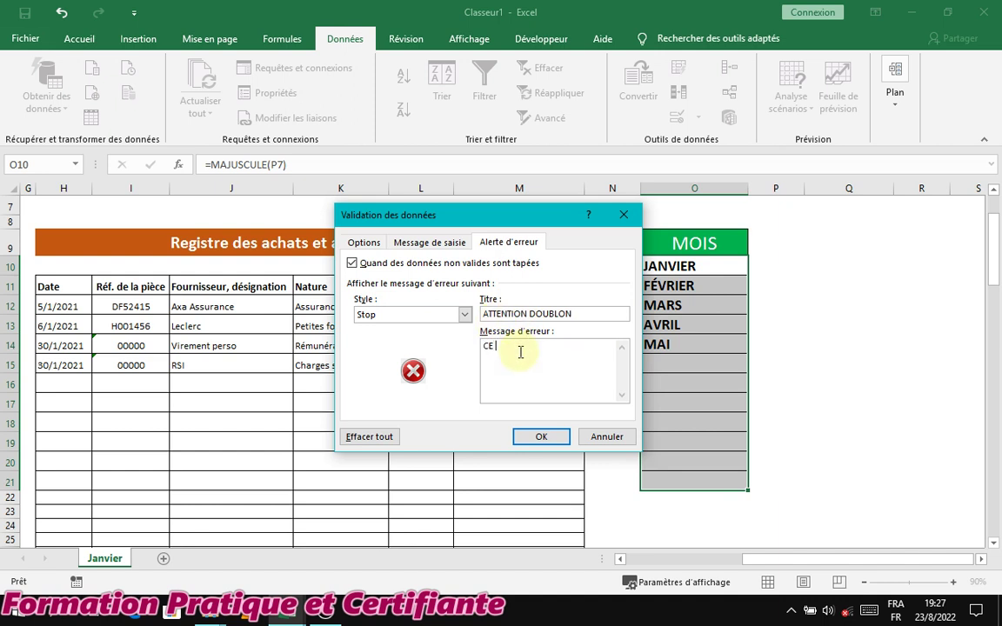
key(BackSpace)
key(BackSpace)
text(e mois ociste déjà)
click(543, 438)
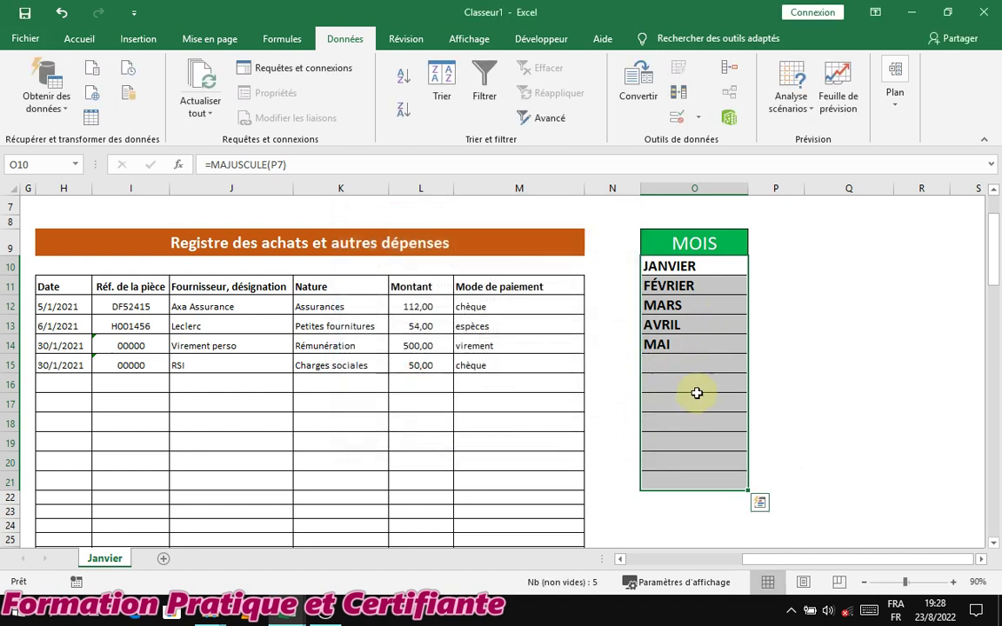
Enter JUIN in cell O15 of the MOIS column.
click(704, 366)
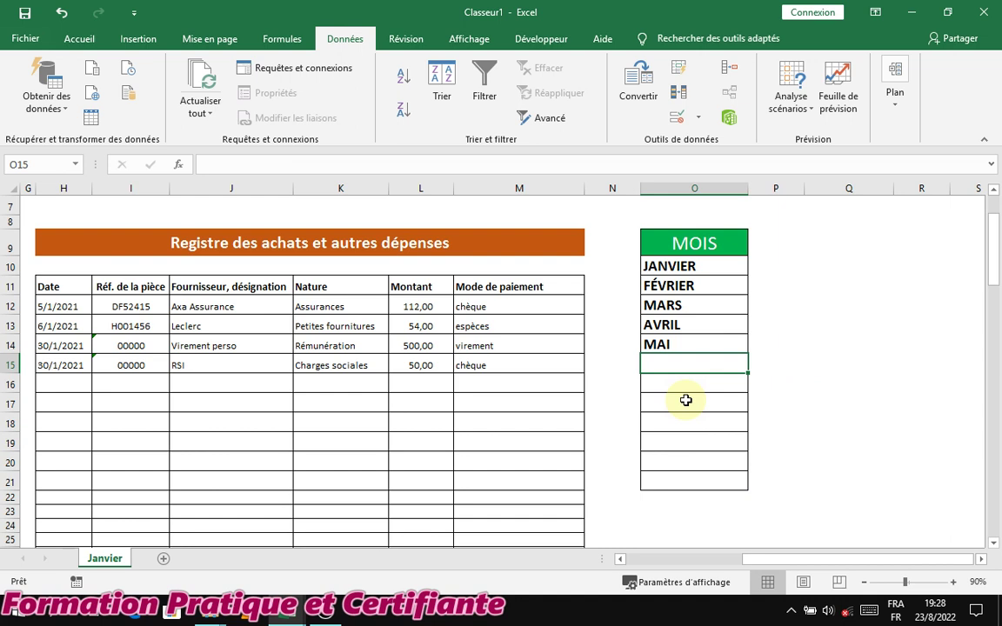
text(JUIN)
key(Return)
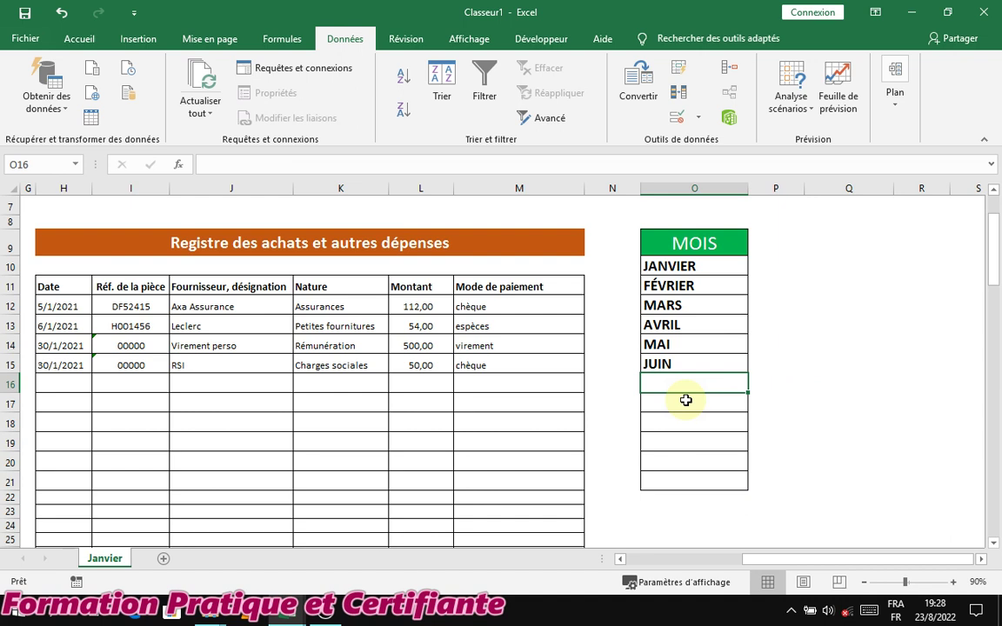
Try to enter the duplicate months JUIN, JANVIER and AVRIL in cell O16 to test the validation rule.
text(JU)
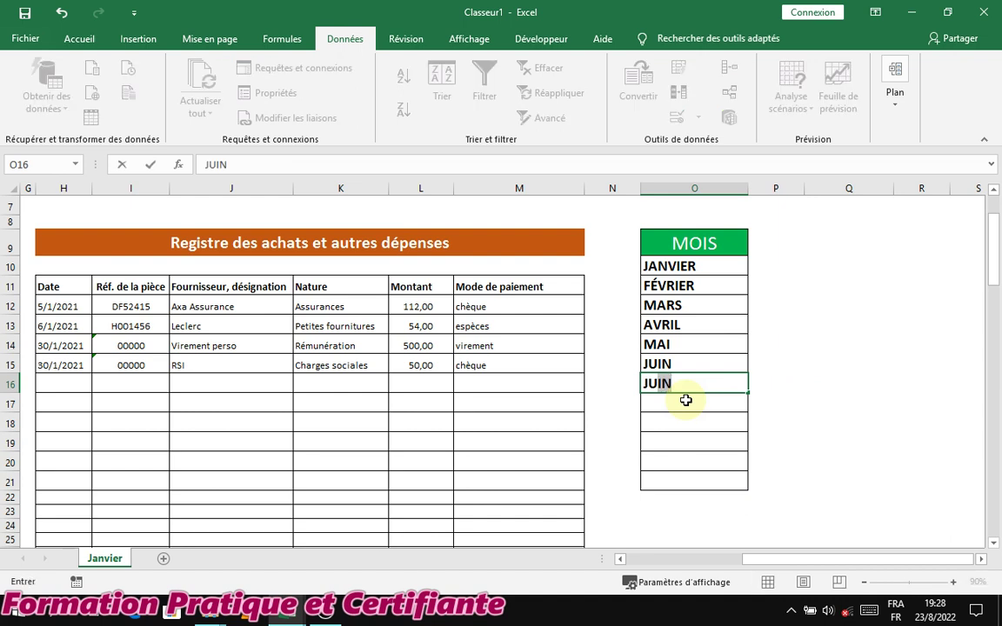
click(685, 400)
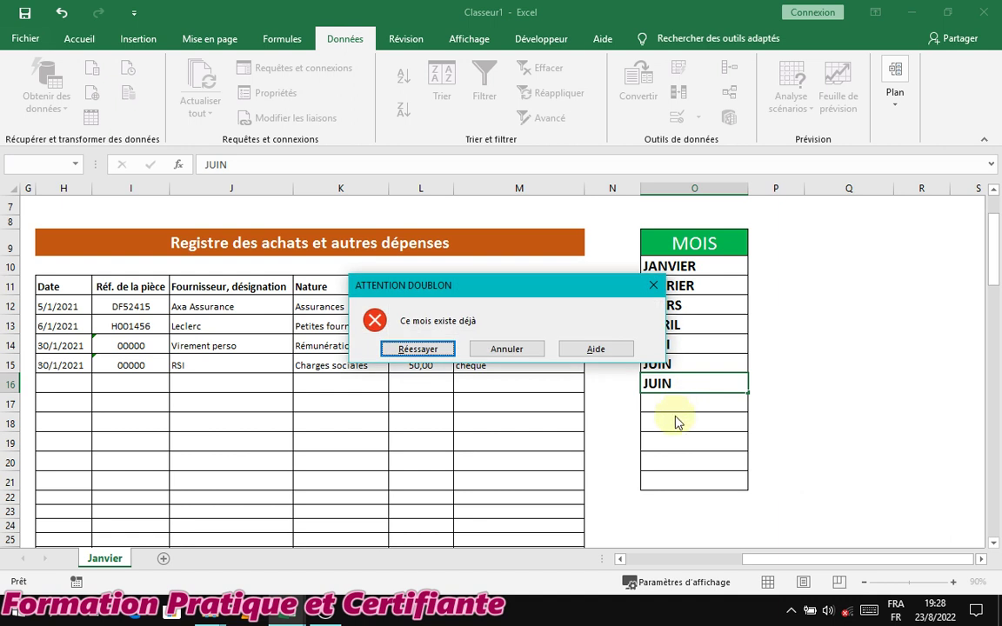
click(419, 349)
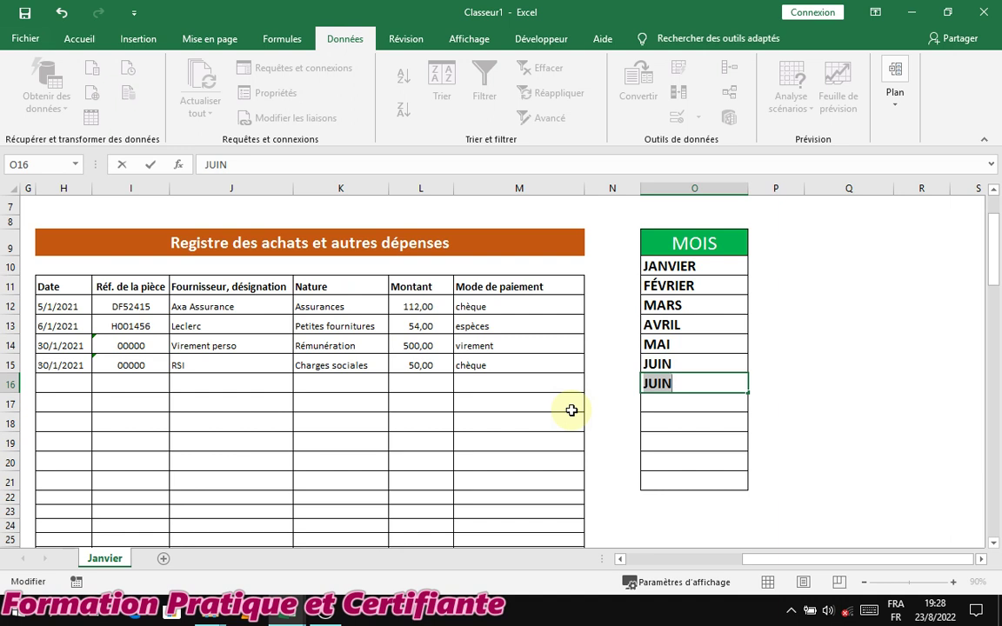
text(J)
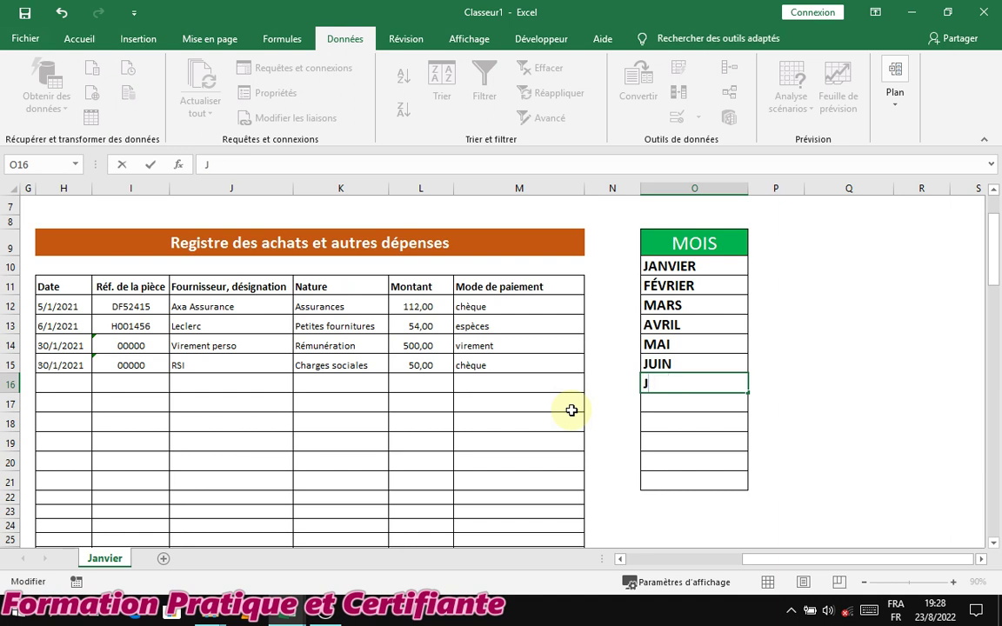
text(A)
key(Return)
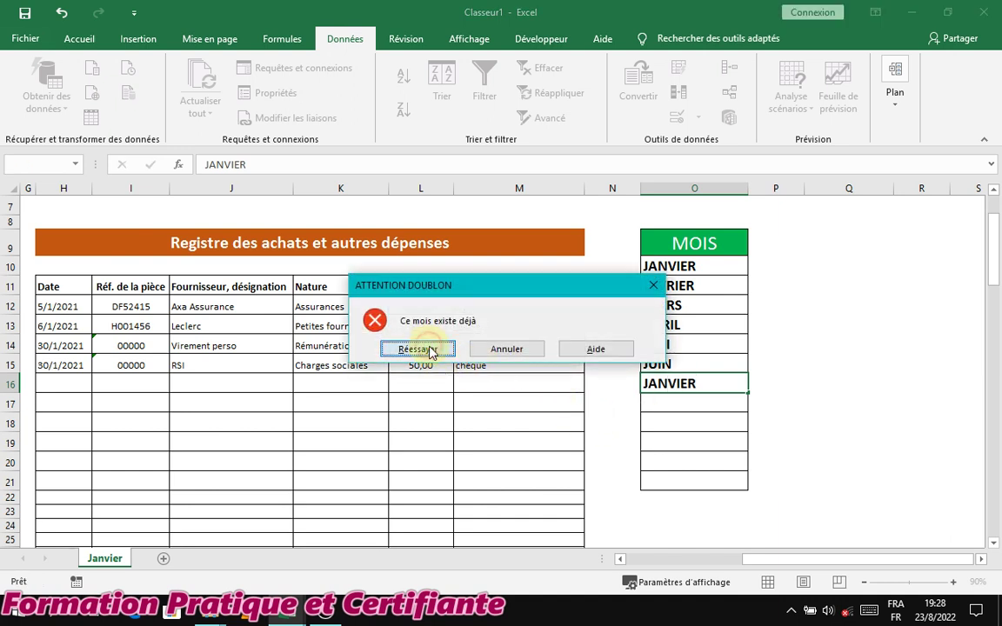
click(418, 348)
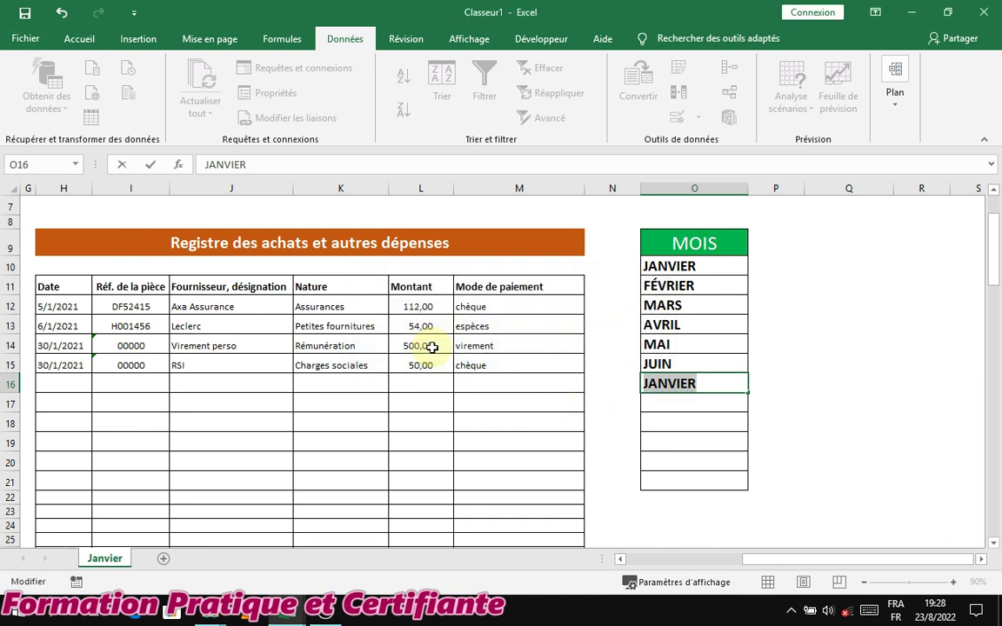
text(AVRIL)
key(Return)
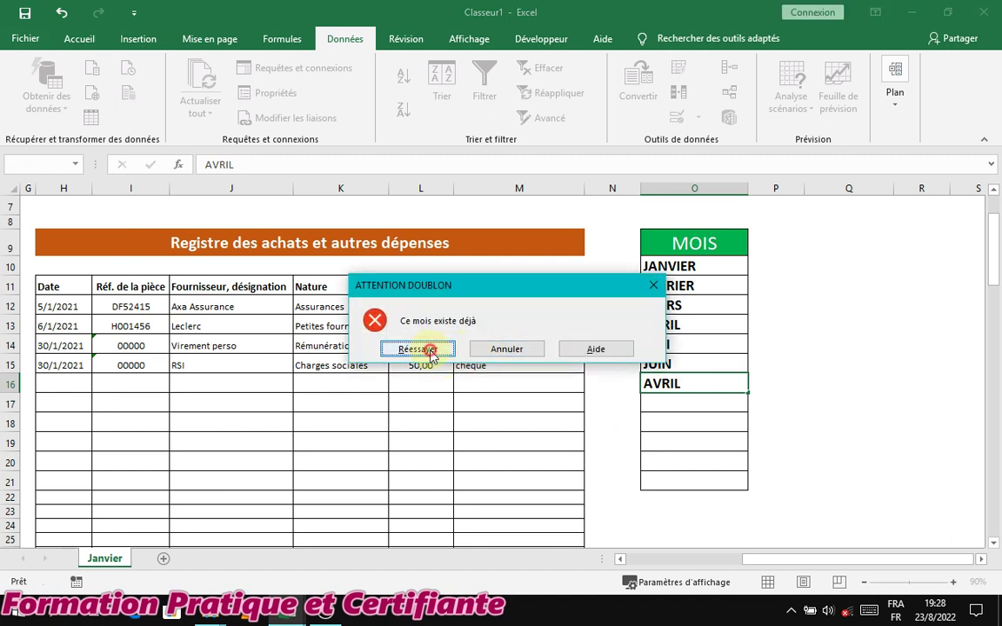
click(430, 351)
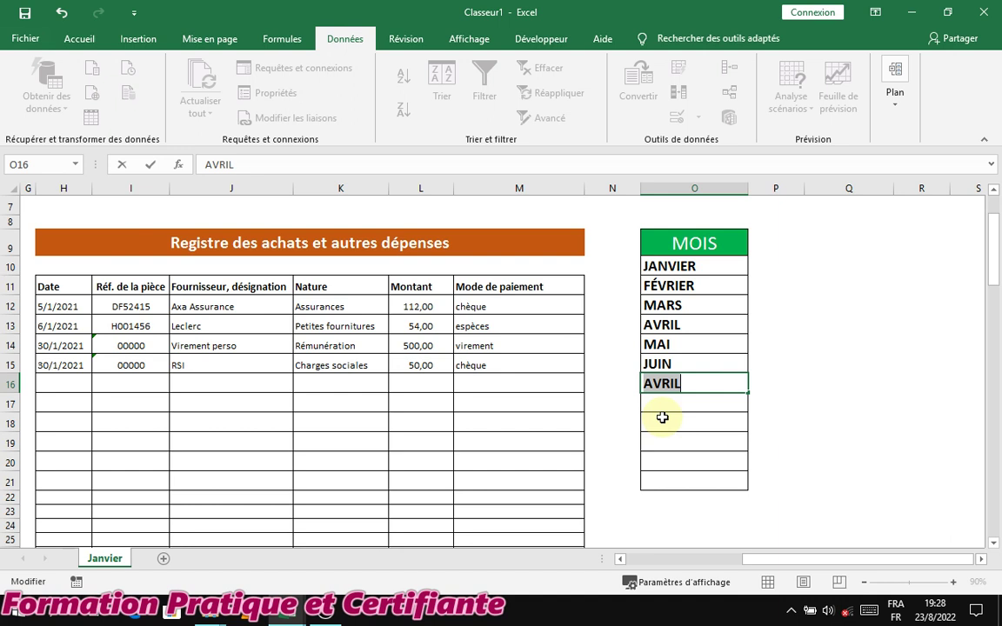
Enter the unique month DECEMBRE in cell O16 of the MOIS column.
text(J)
key(Delete)
key(BackSpace)
text(DE)
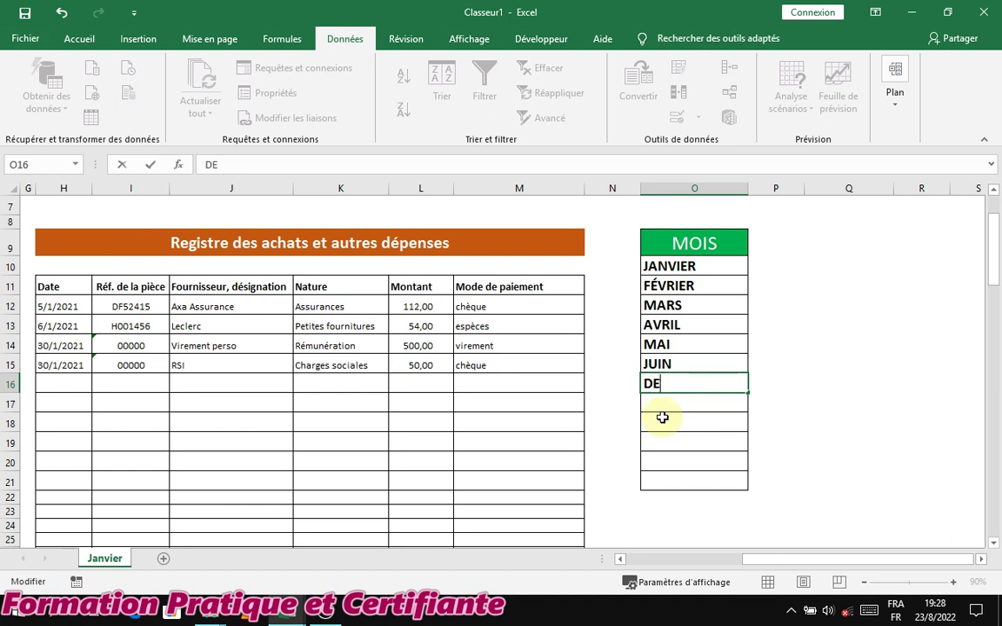
text(CEMBRE)
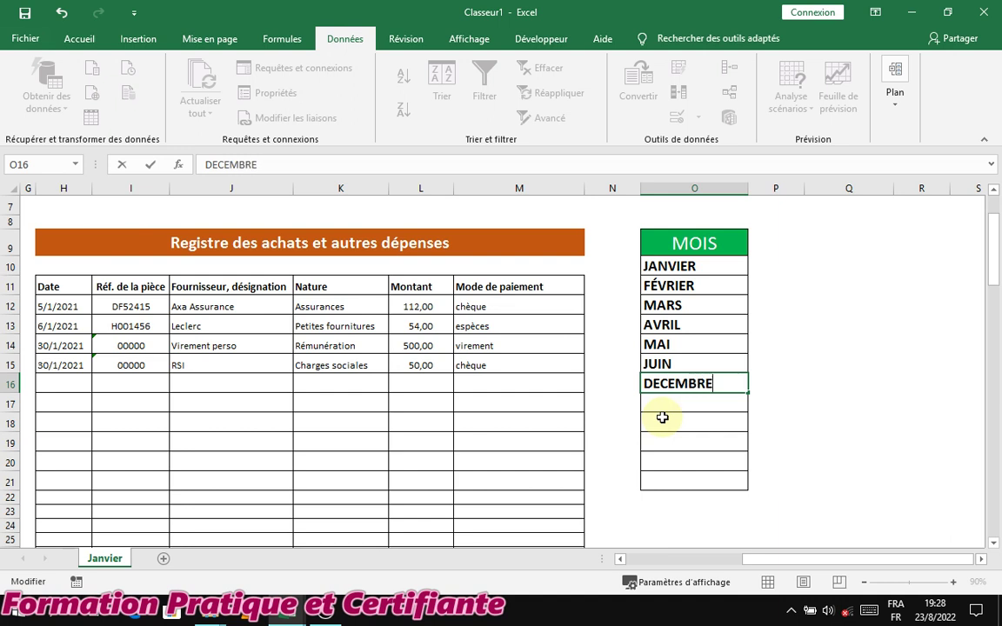
key(Return)
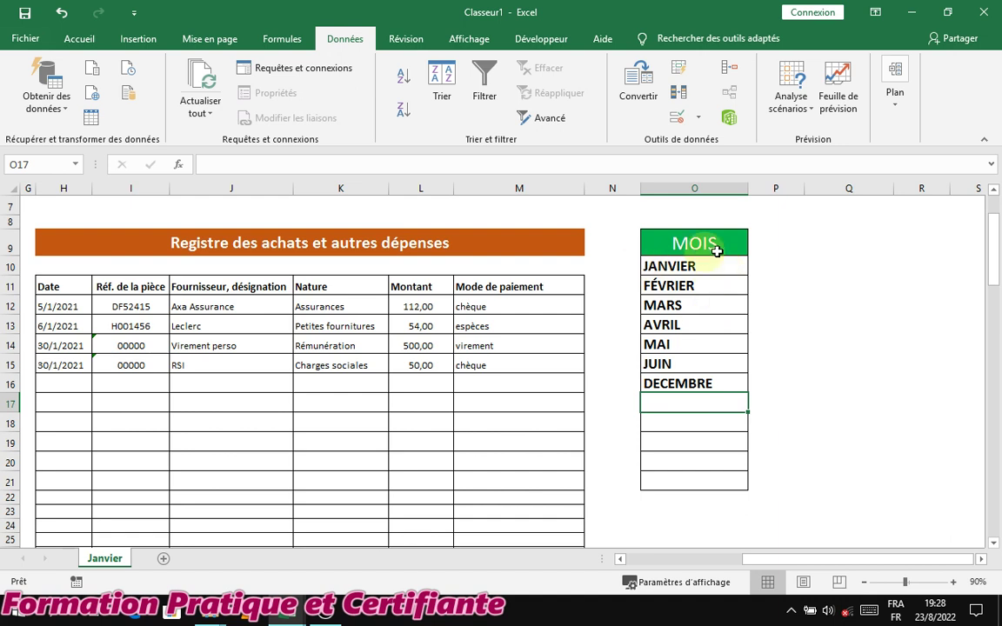
click(773, 244)
drag(773, 243, 809, 477)
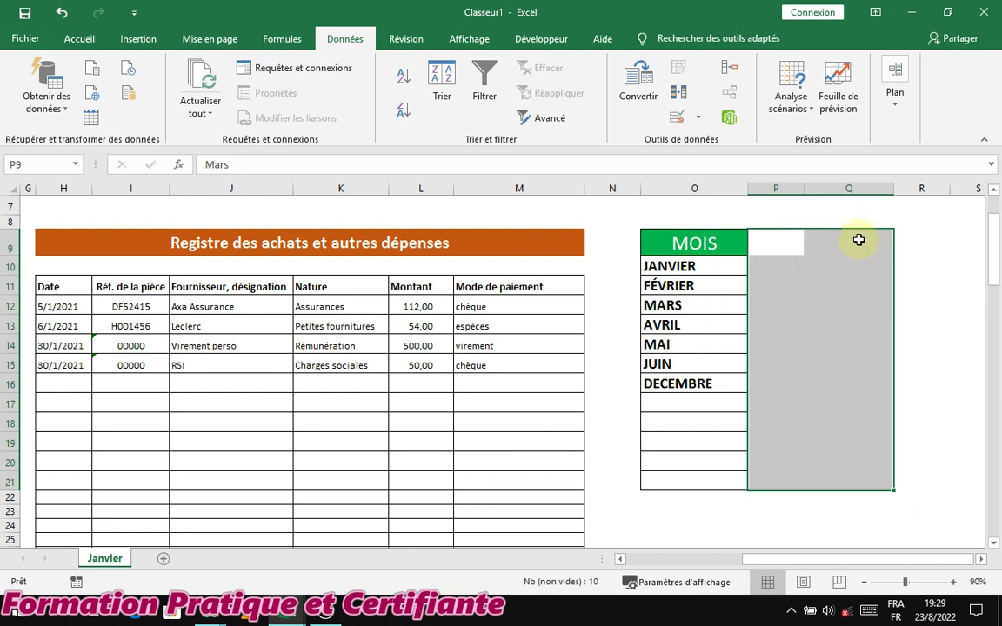
click(831, 240)
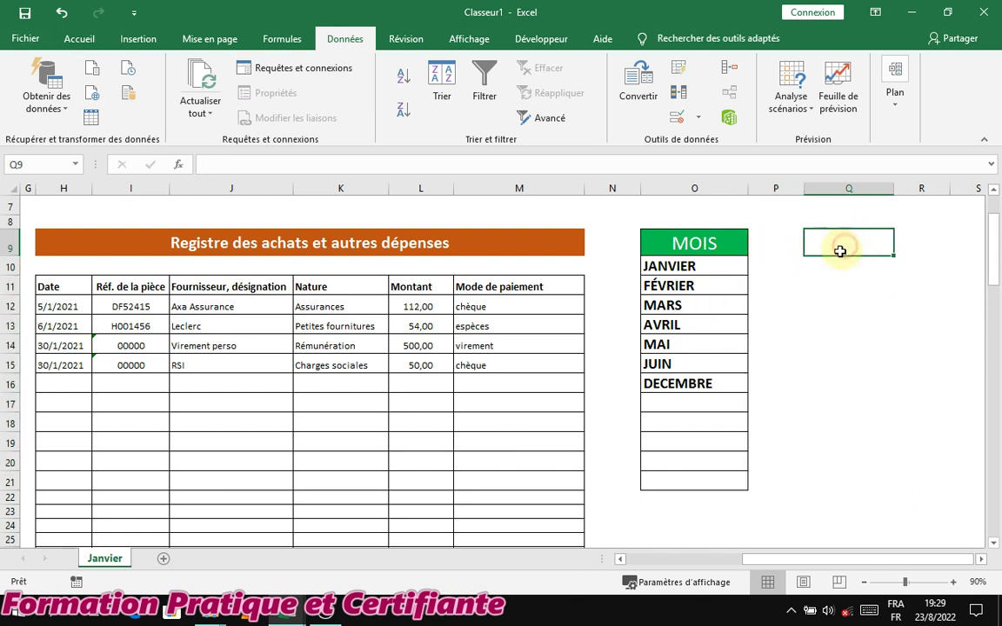